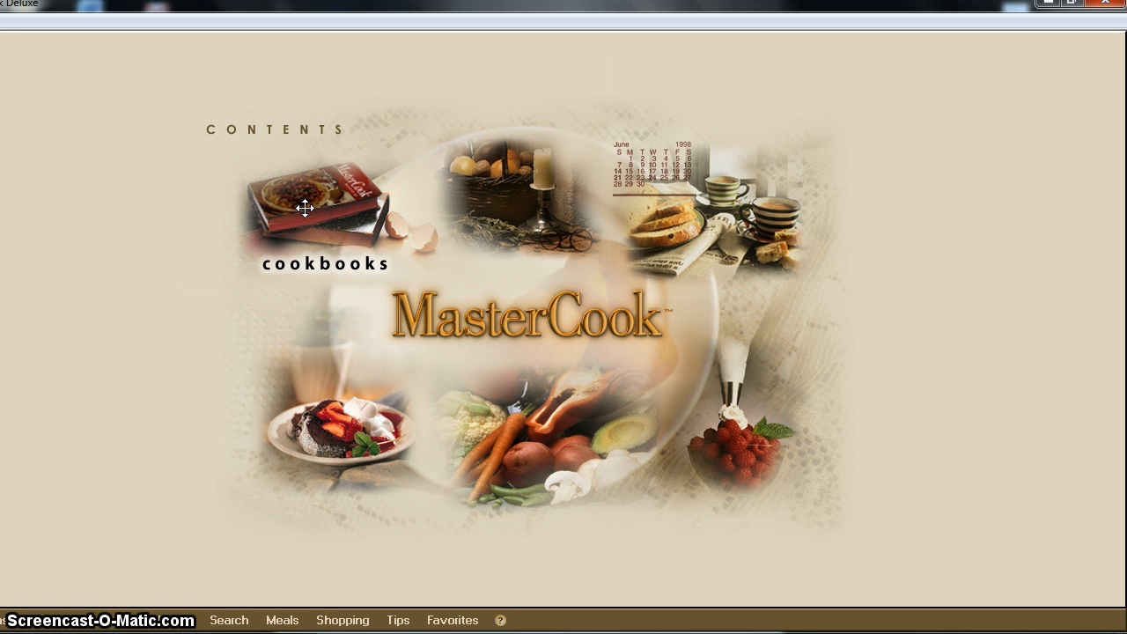
Open the Alaska Salmon and Grilled Vegetable Lasagne recipe from the Hot Off the Grill cookbook for editing.
click(308, 205)
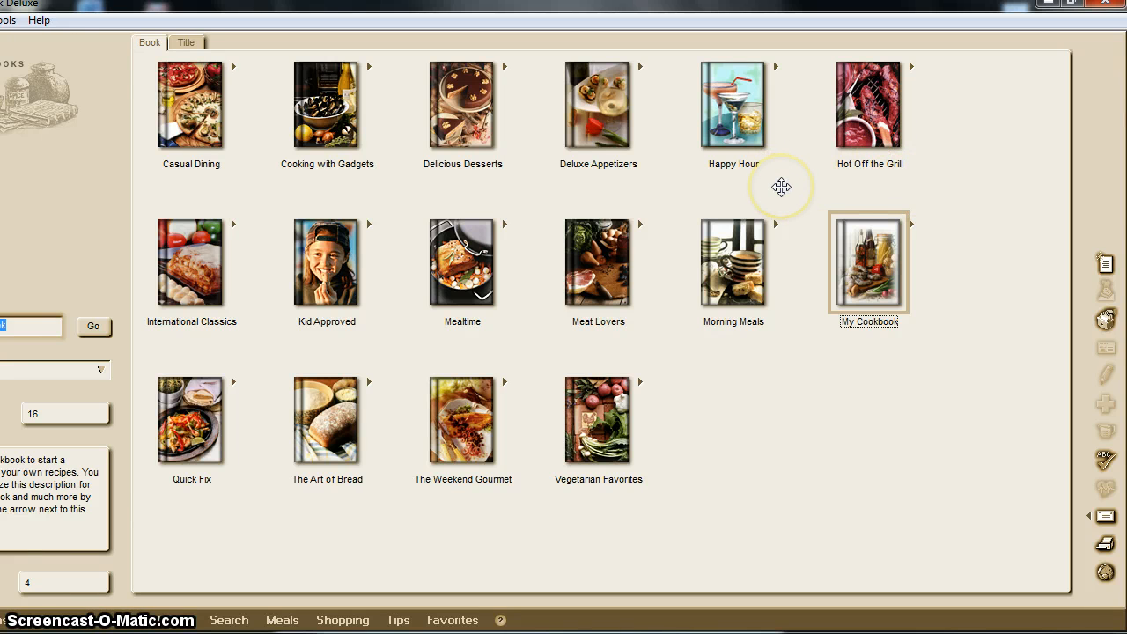
click(822, 185)
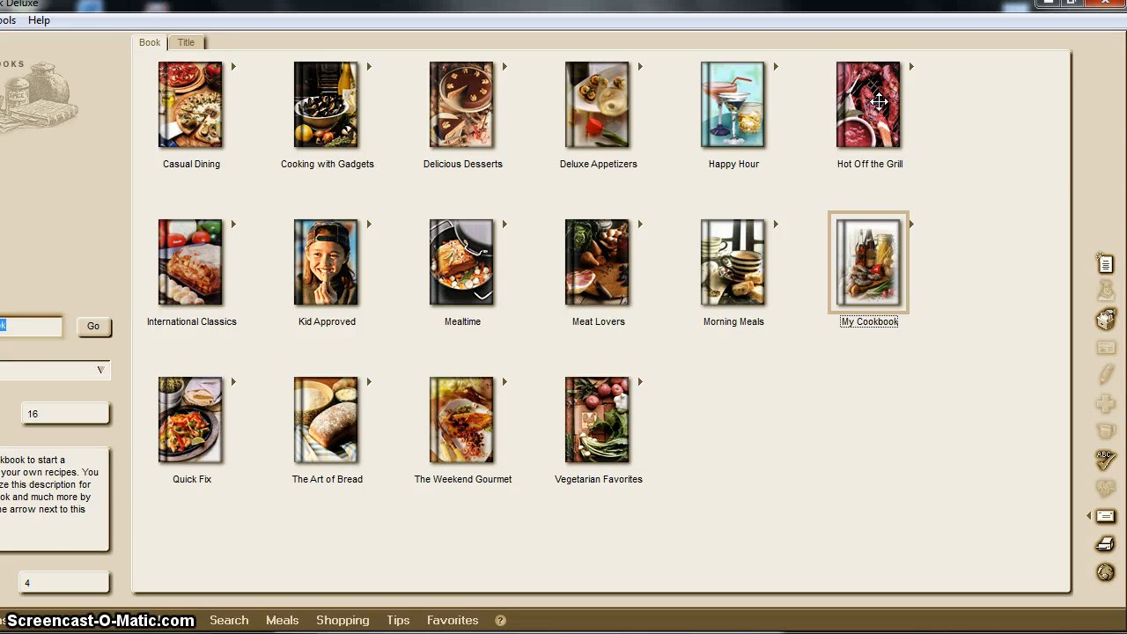
double_click(879, 101)
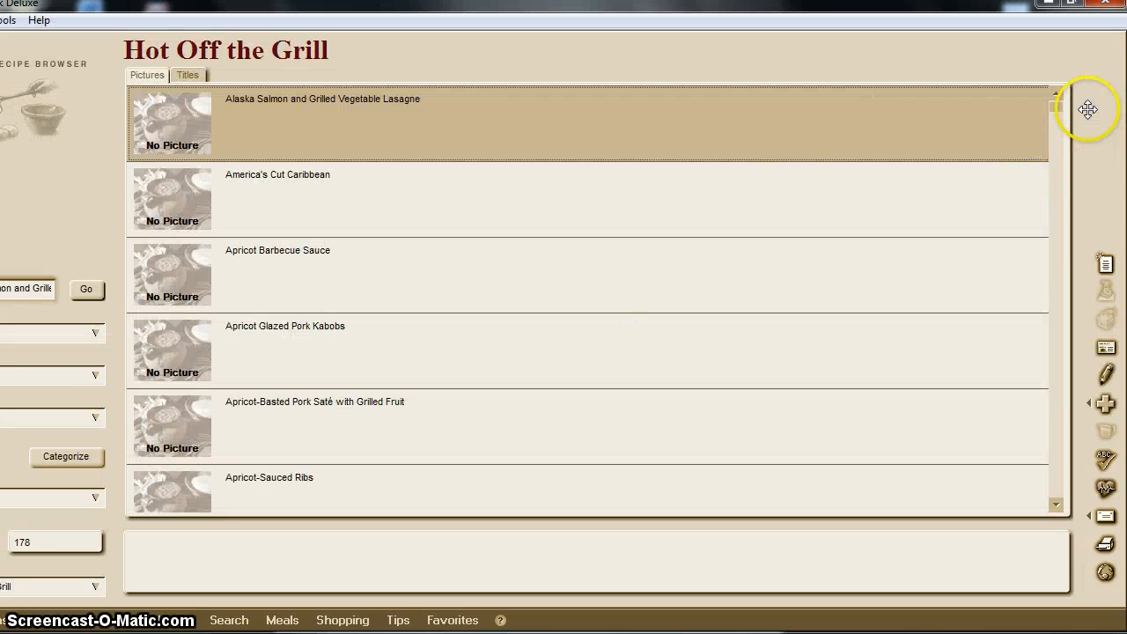
mouse_move(1057, 113)
mouse_down()
mouse_move(1060, 273)
mouse_move(1110, 100)
mouse_move(1054, 107)
mouse_up()
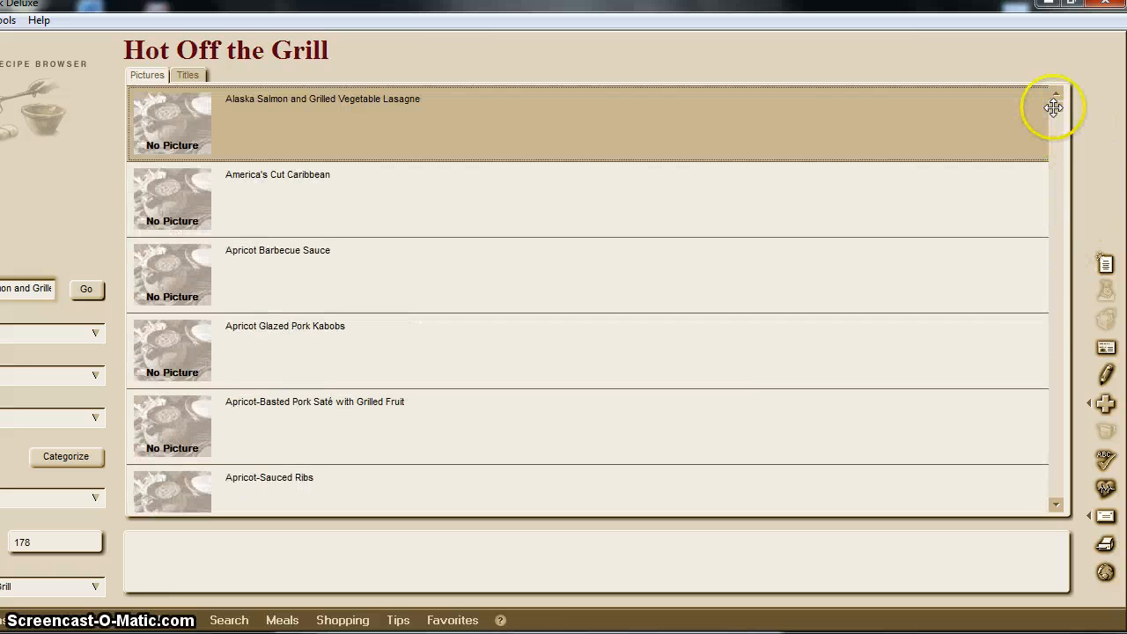
double_click(441, 131)
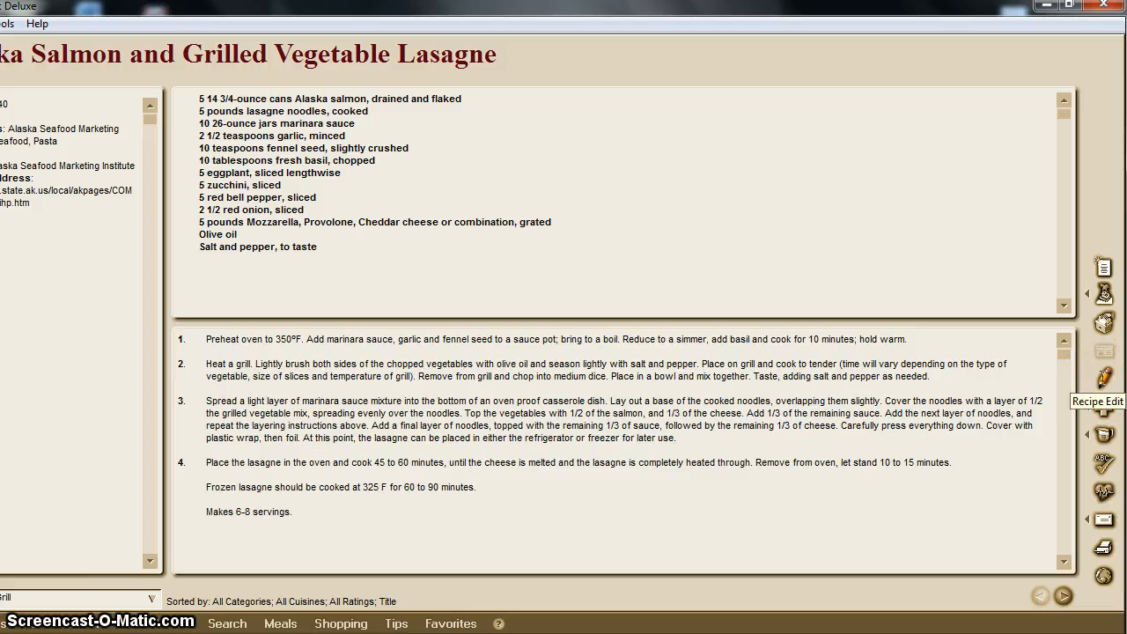
click(1104, 378)
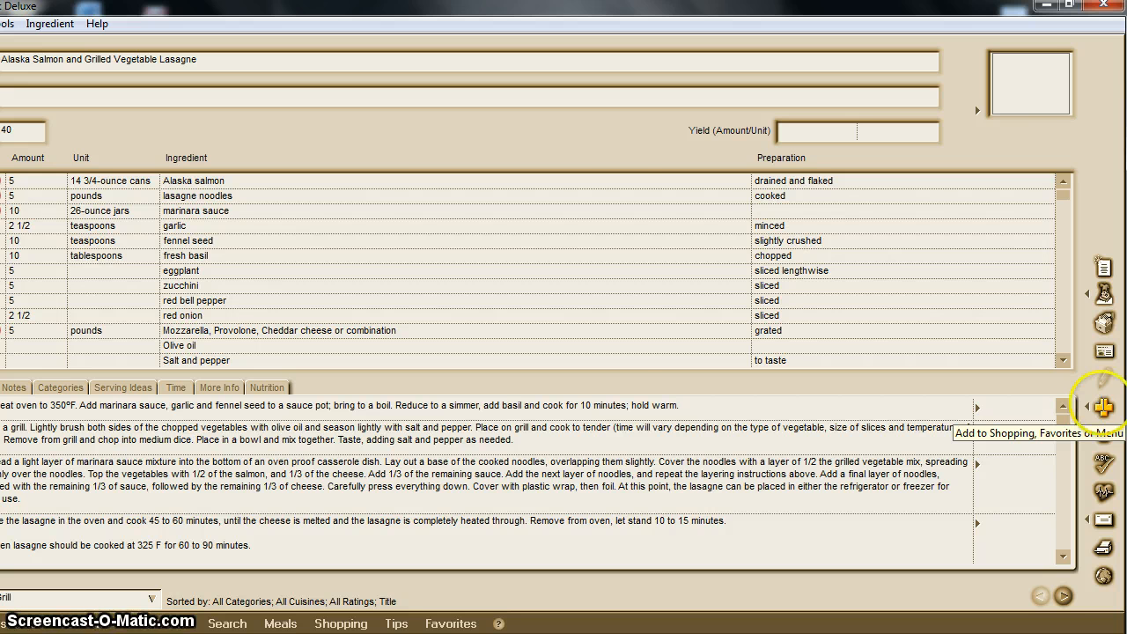
Add the lasagne recipe to a new menu named "tues night".
click(1105, 407)
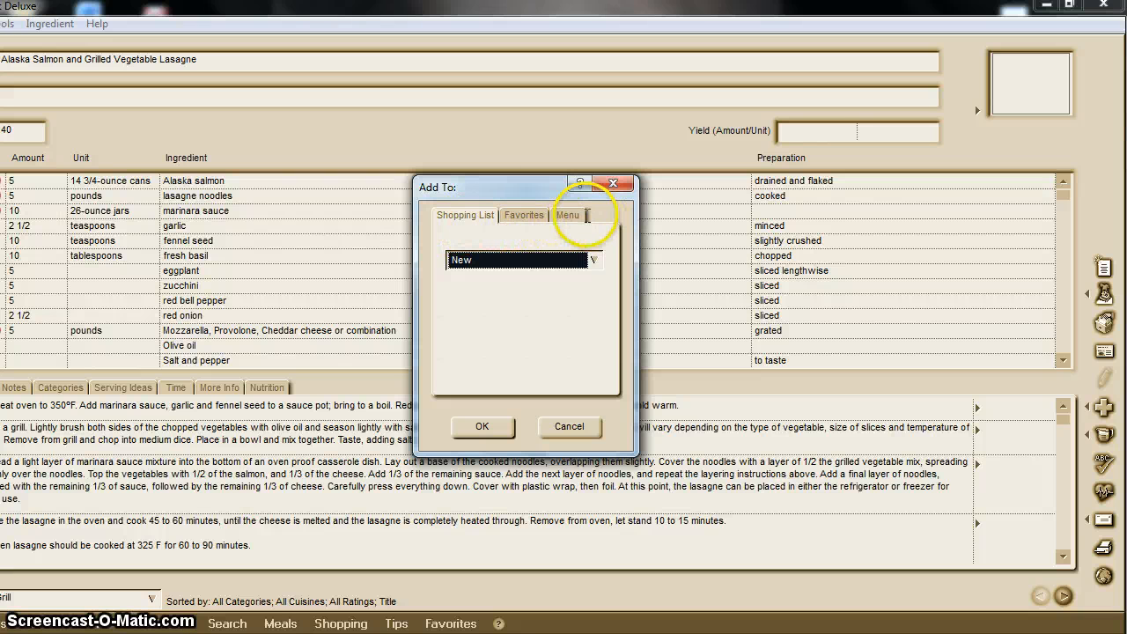
click(575, 215)
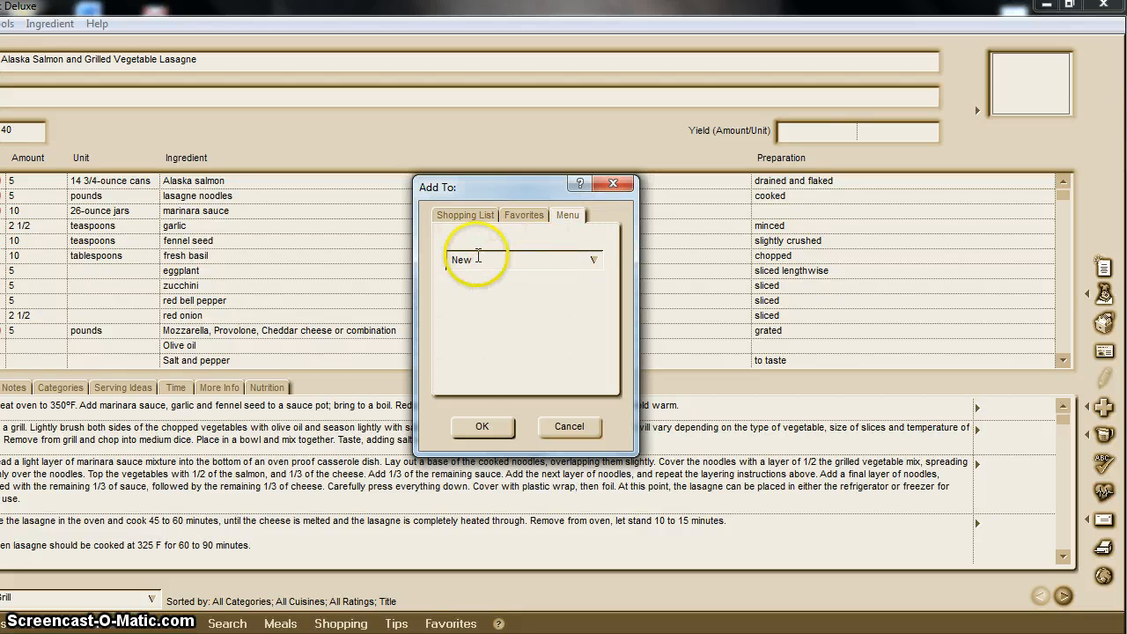
click(482, 428)
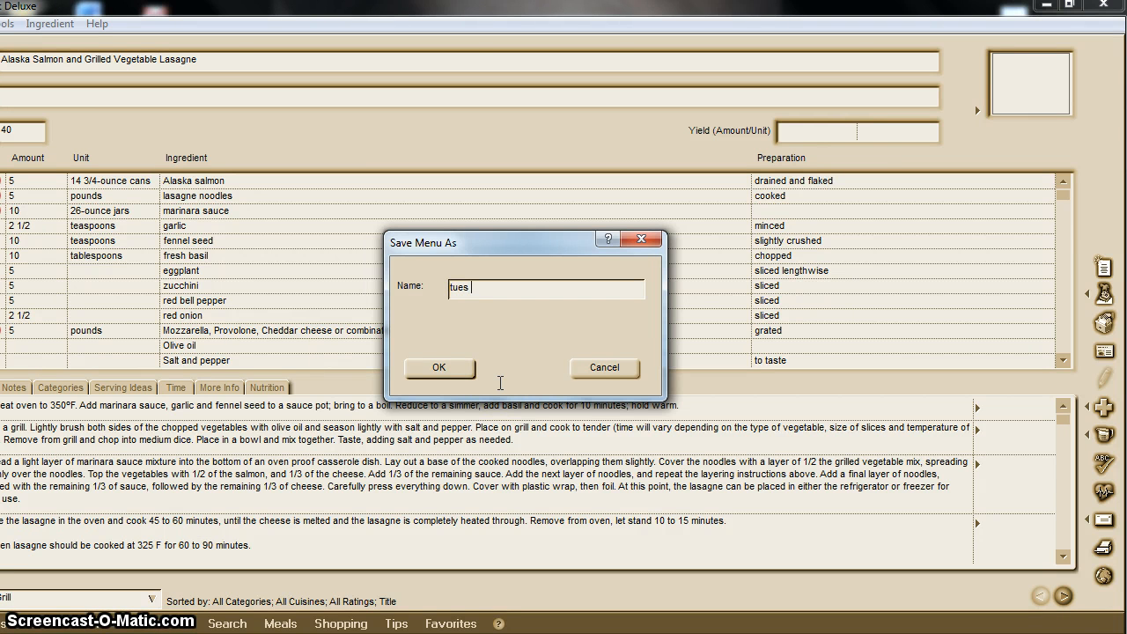
text(tues night)
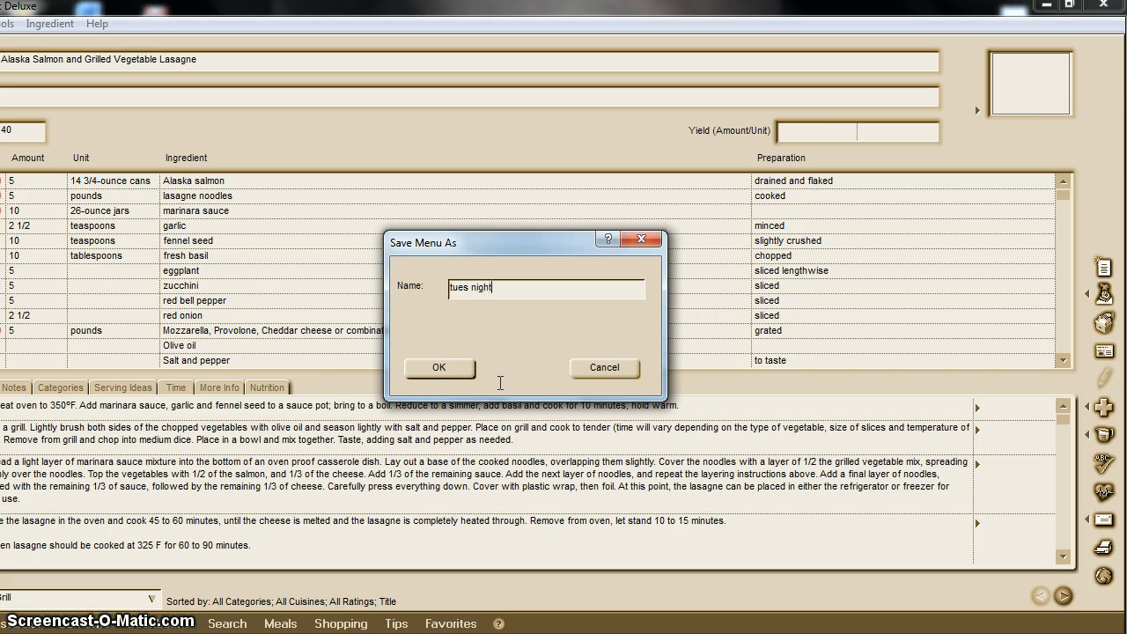
click(455, 366)
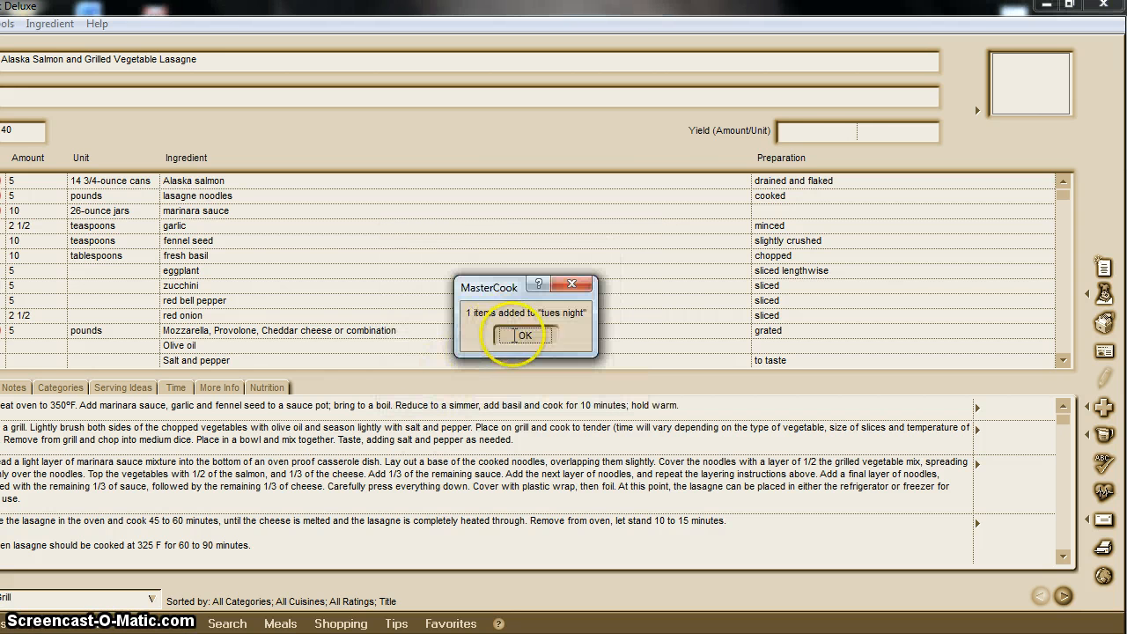
click(506, 338)
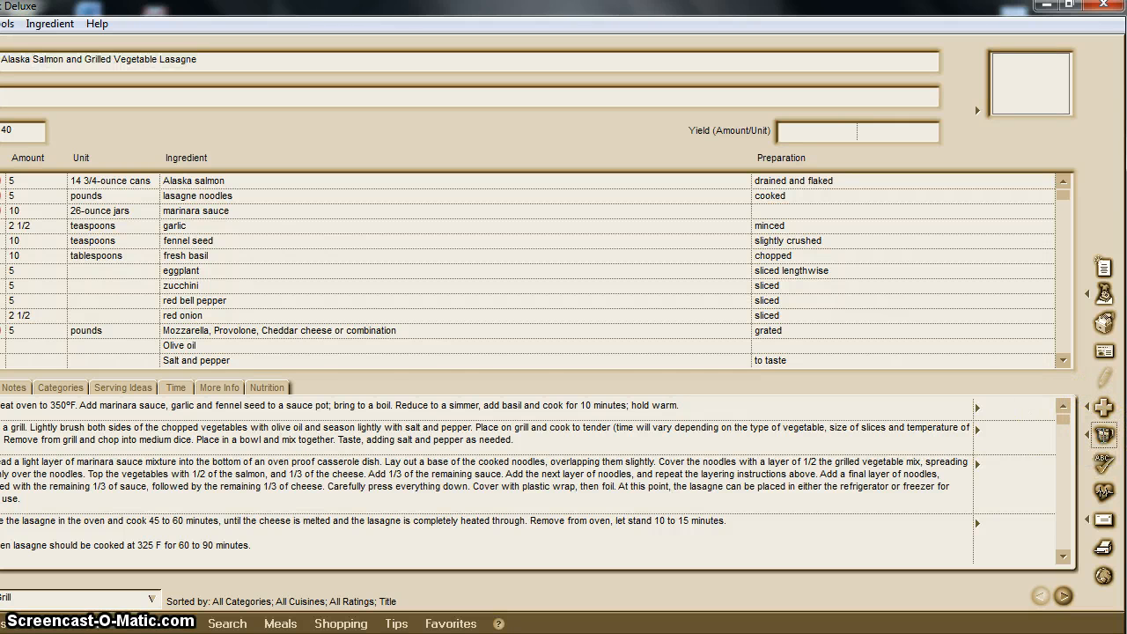
Scale the lasagne recipe to 4 servings.
click(1104, 434)
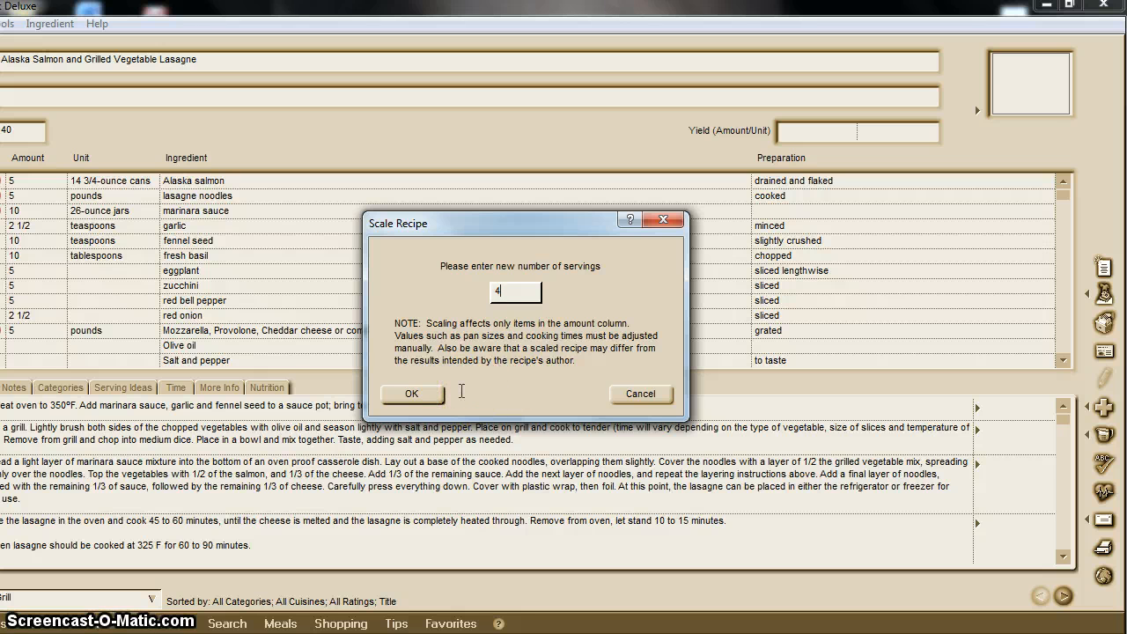
click(513, 302)
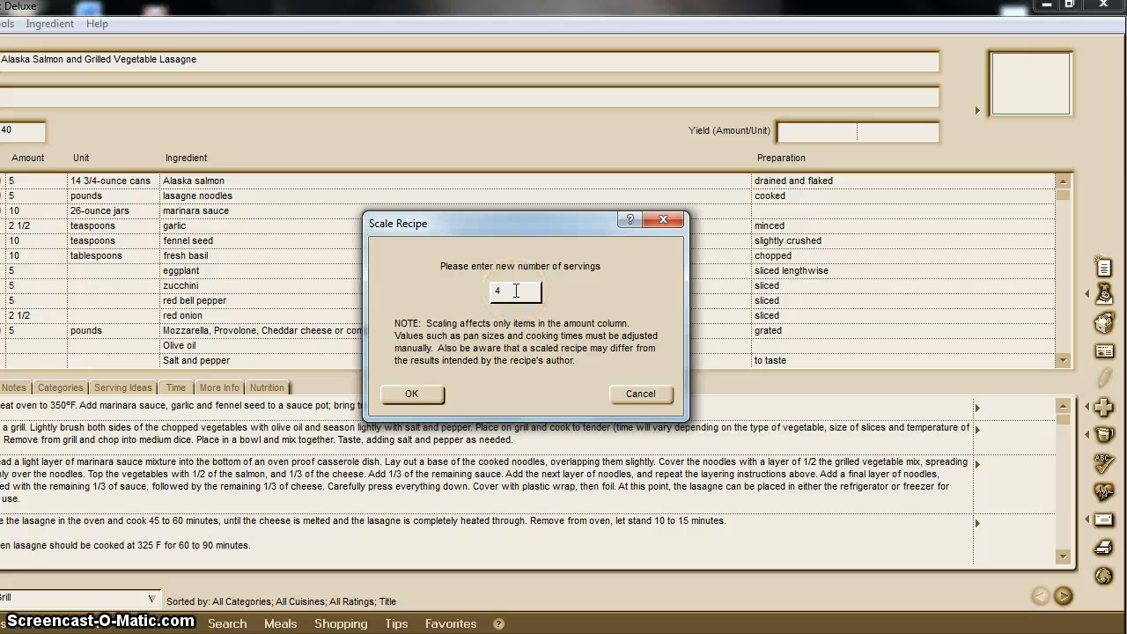
click(421, 396)
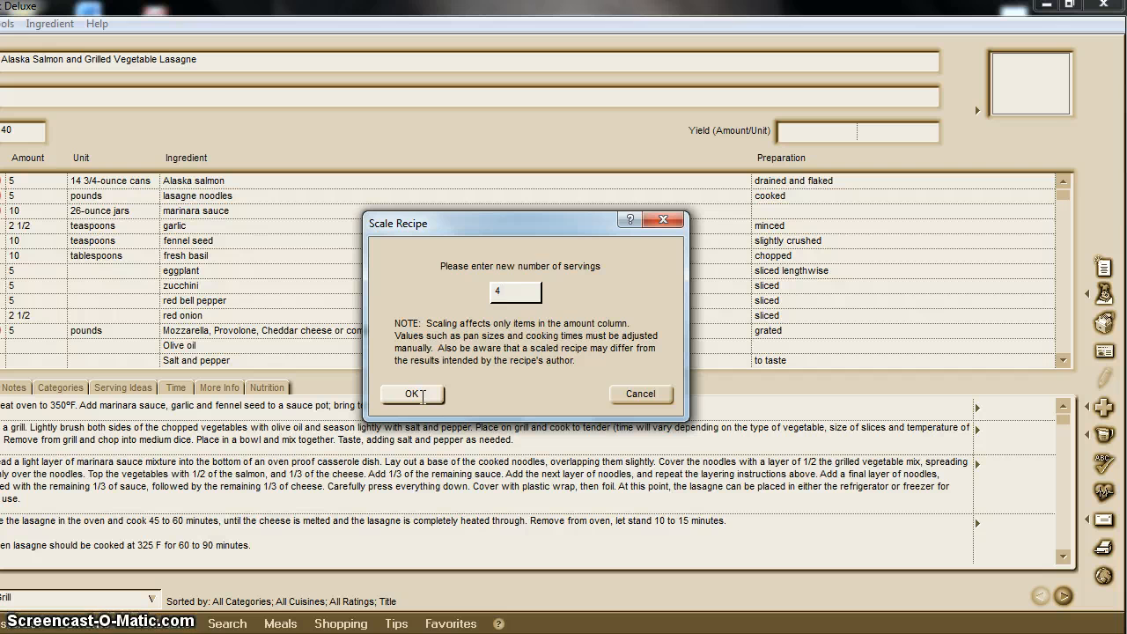
click(524, 296)
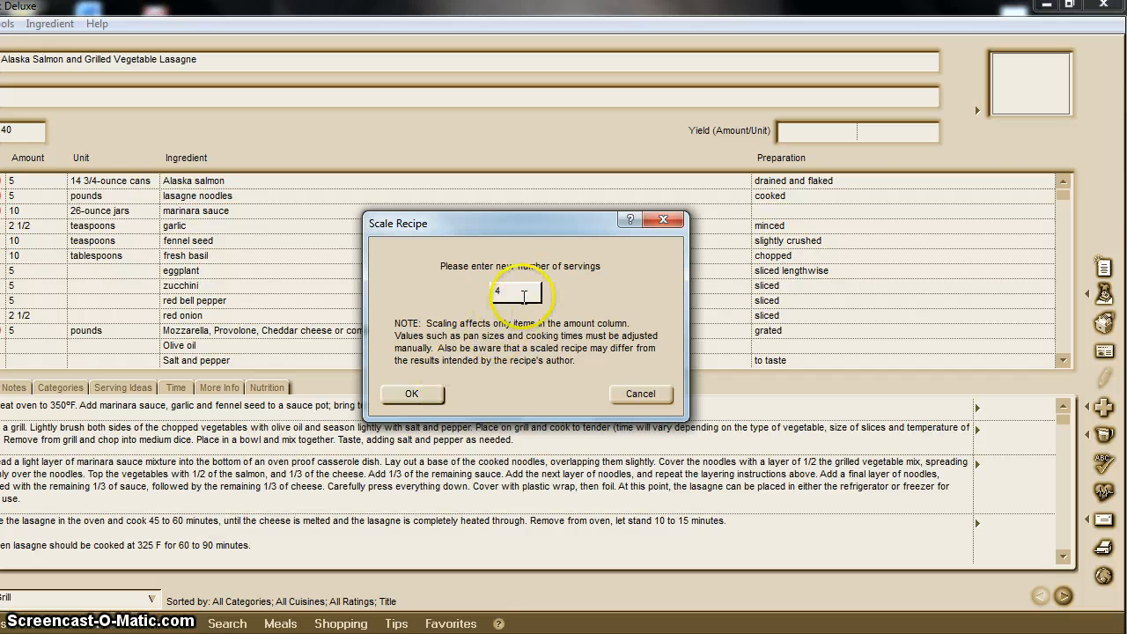
click(406, 391)
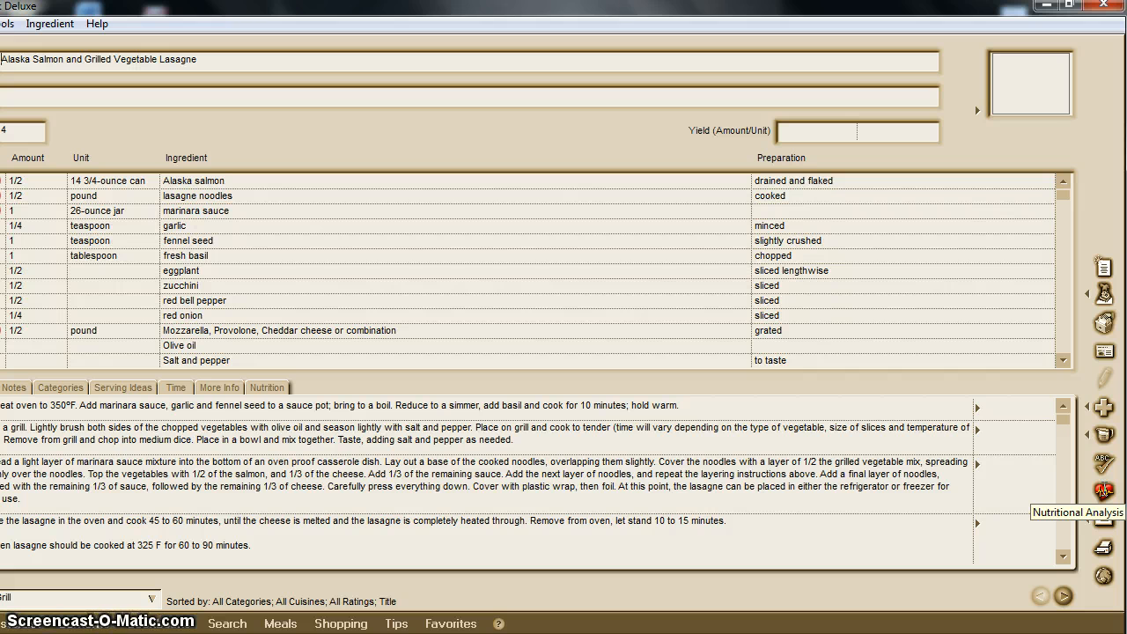
Run a nutritional analysis of the lasagne recipe and recalculate the percent daily values based on 1800 calories.
click(1103, 491)
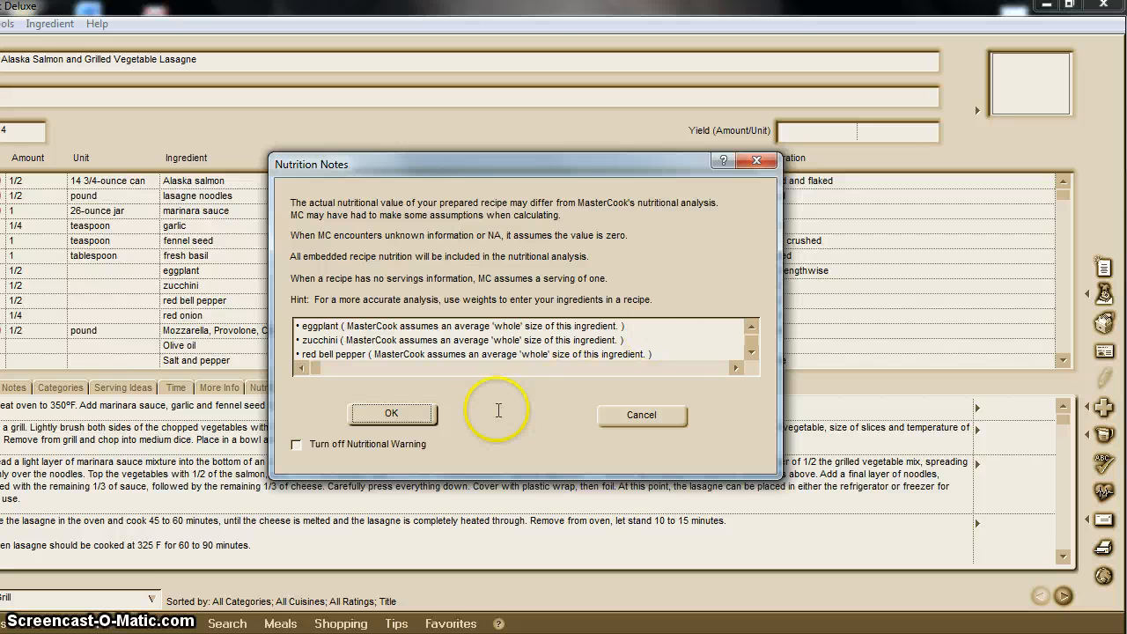
click(407, 413)
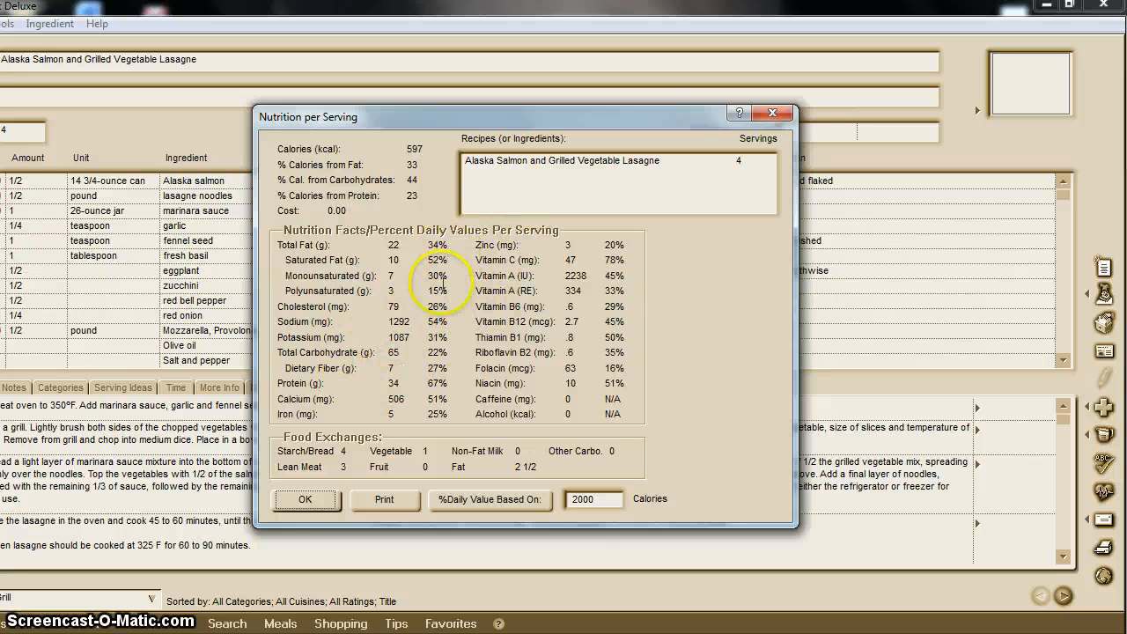
click(599, 500)
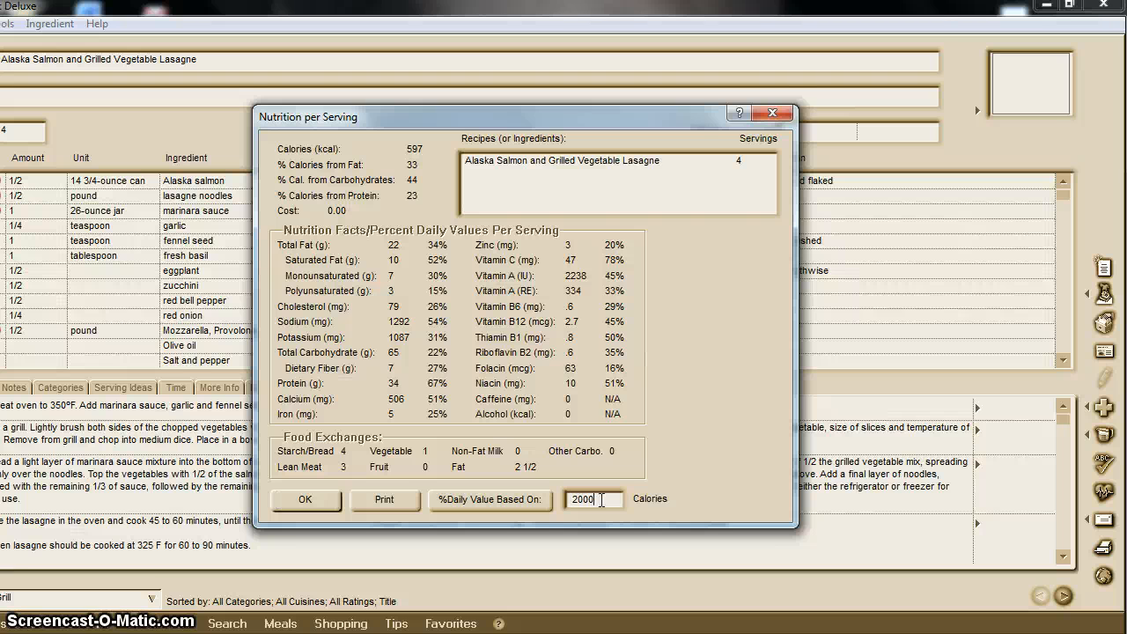
key(BackSpace)
key(BackSpace)
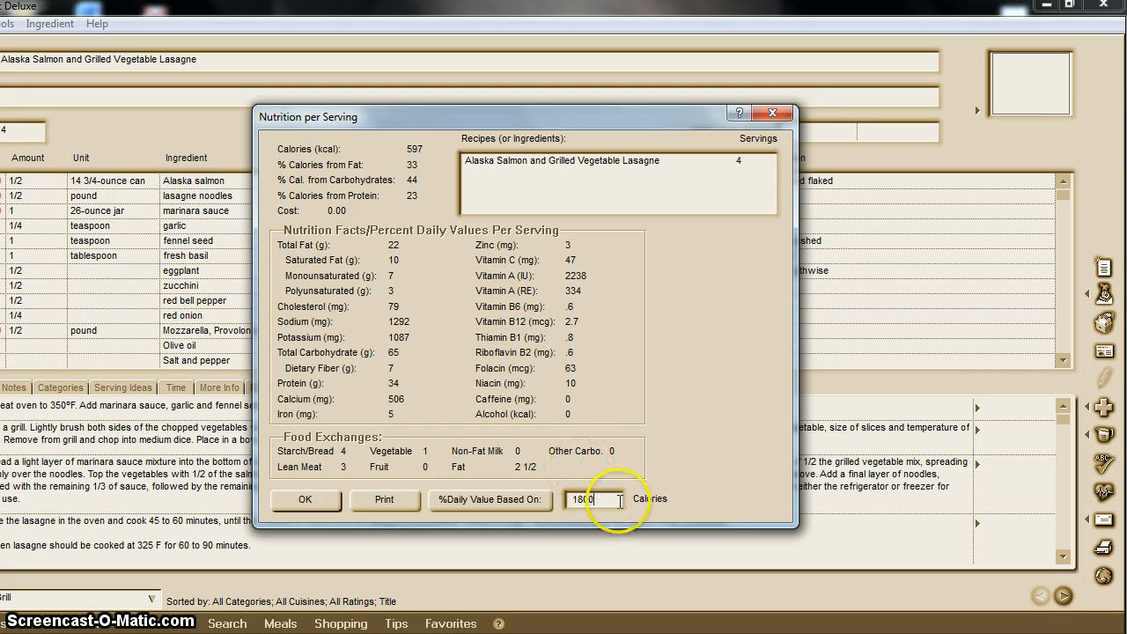
click(496, 501)
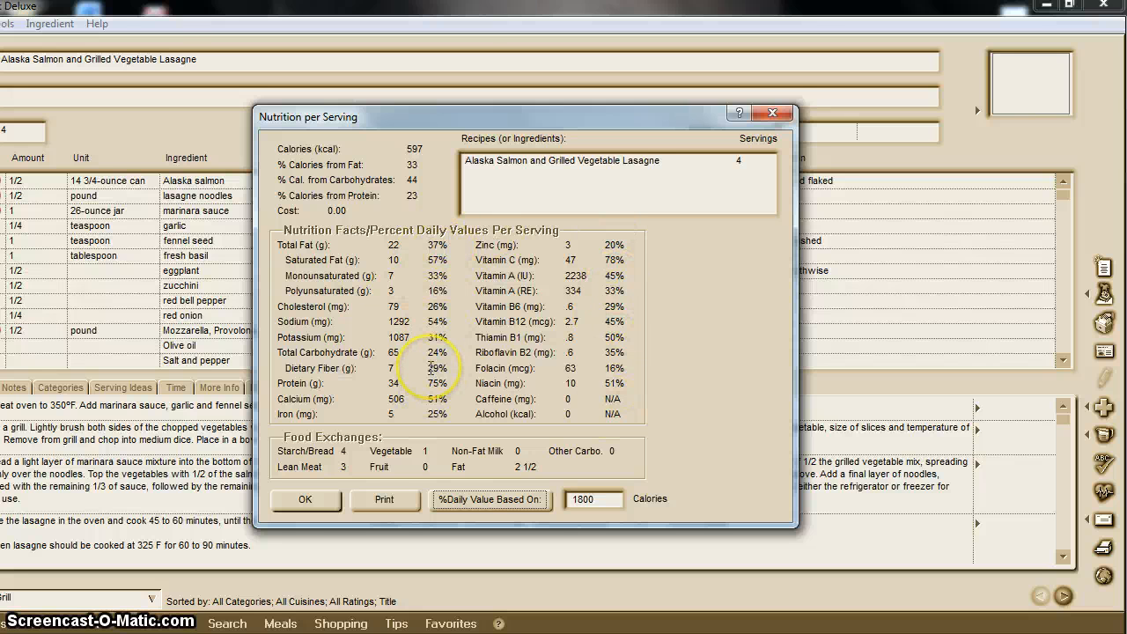
click(771, 114)
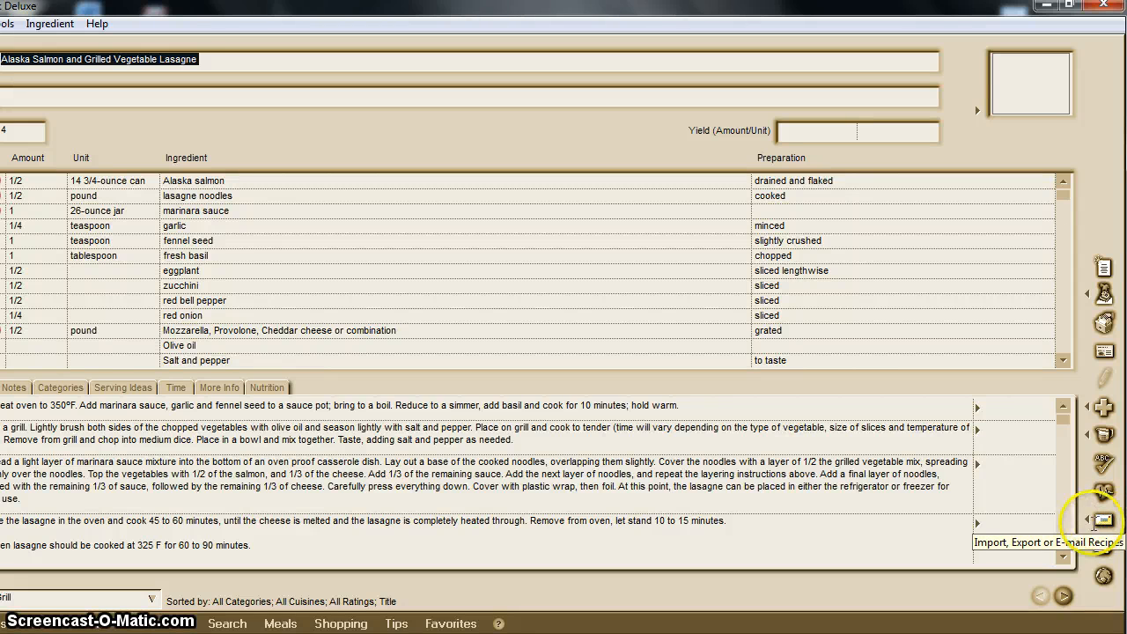
Review the mail setup for exporting and e-mailing the lasagne recipe.
click(1103, 519)
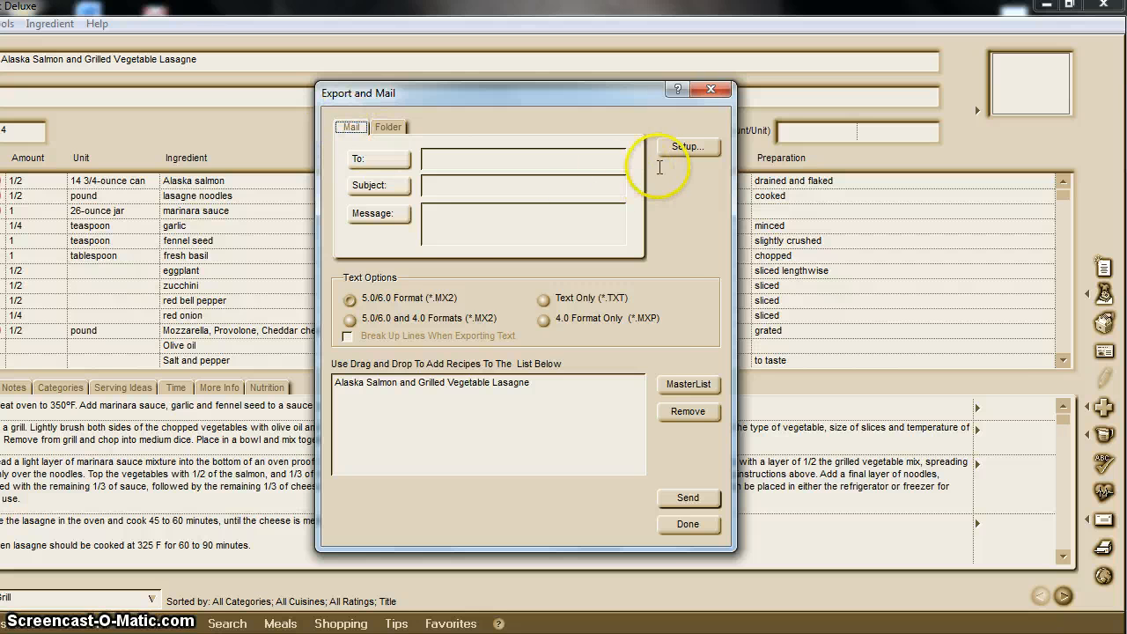
click(684, 148)
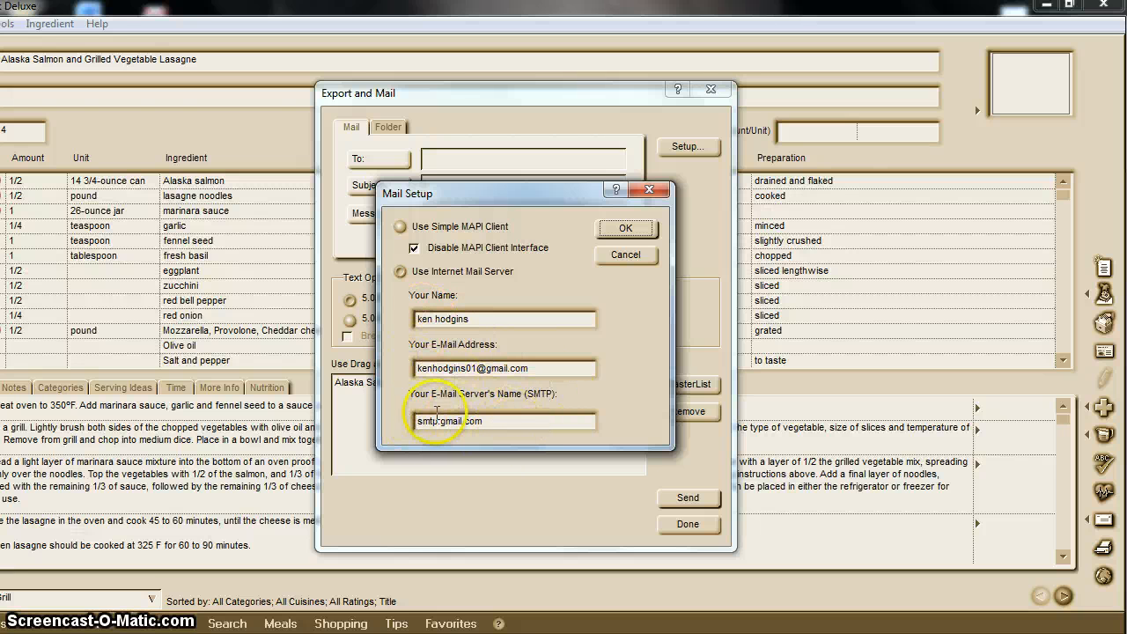
click(640, 228)
click(710, 89)
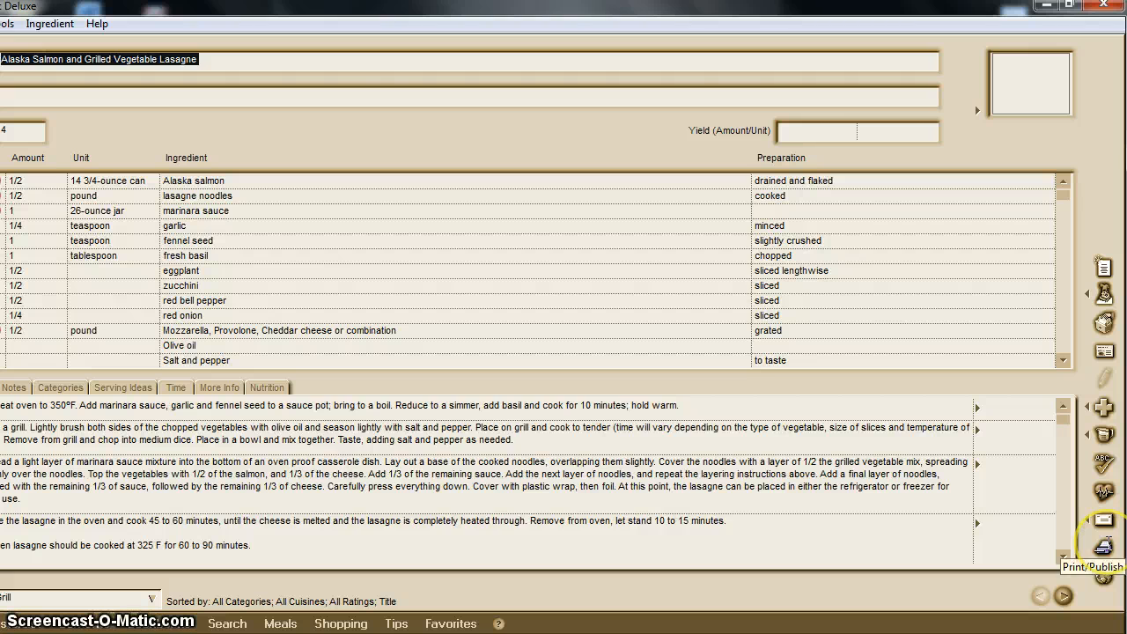
Save the recipe's changes and view its Appetizers Design print layout in the design editor.
click(1104, 546)
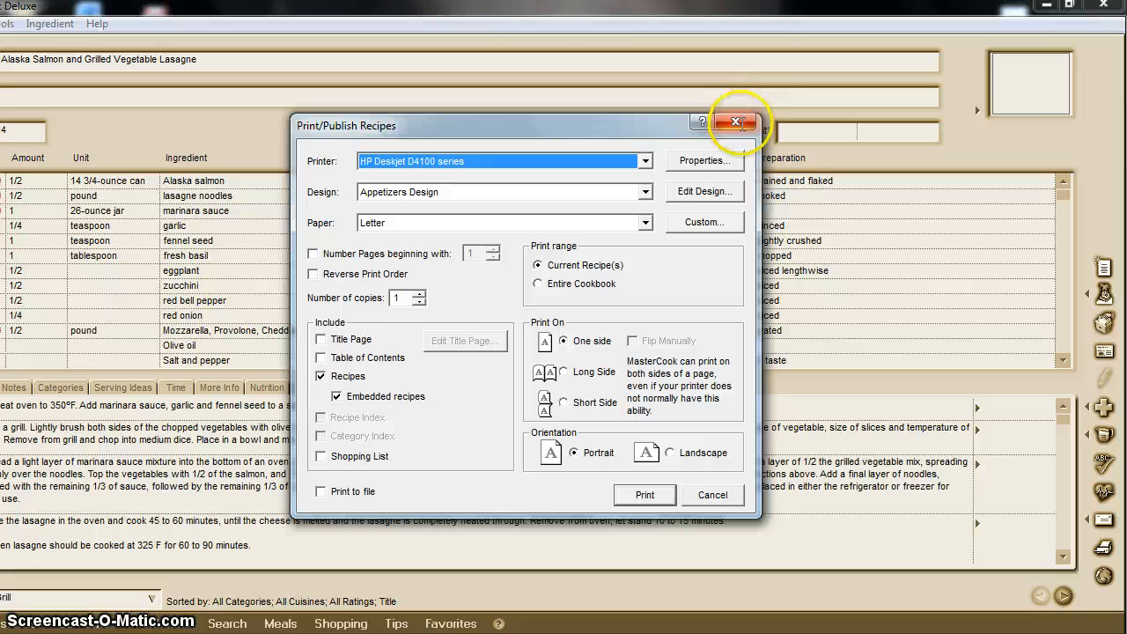
click(704, 190)
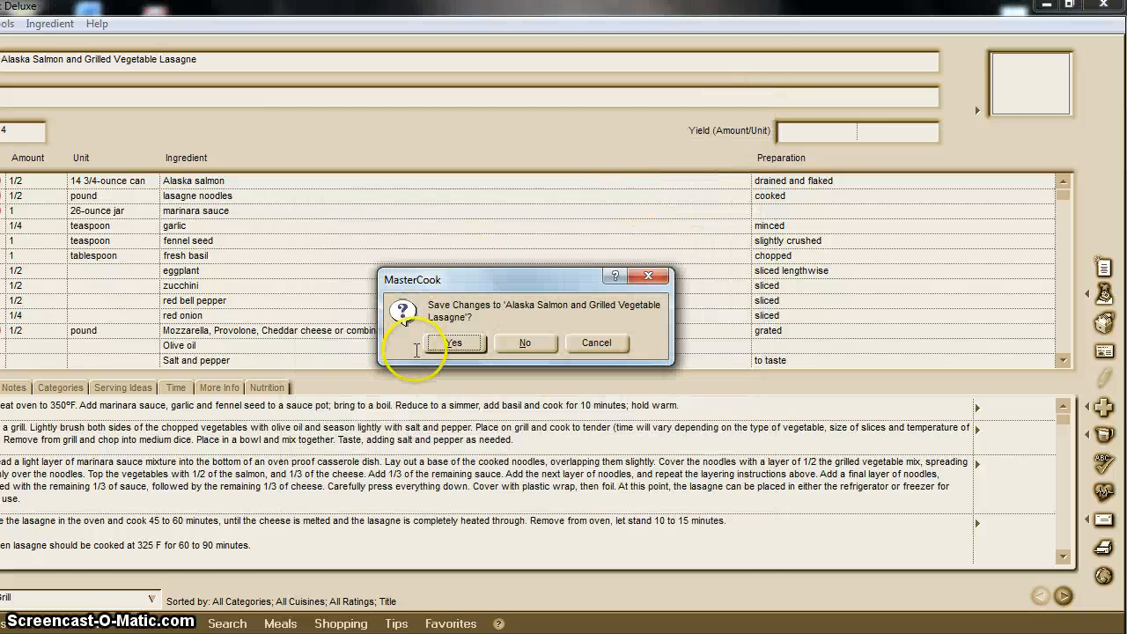
click(454, 343)
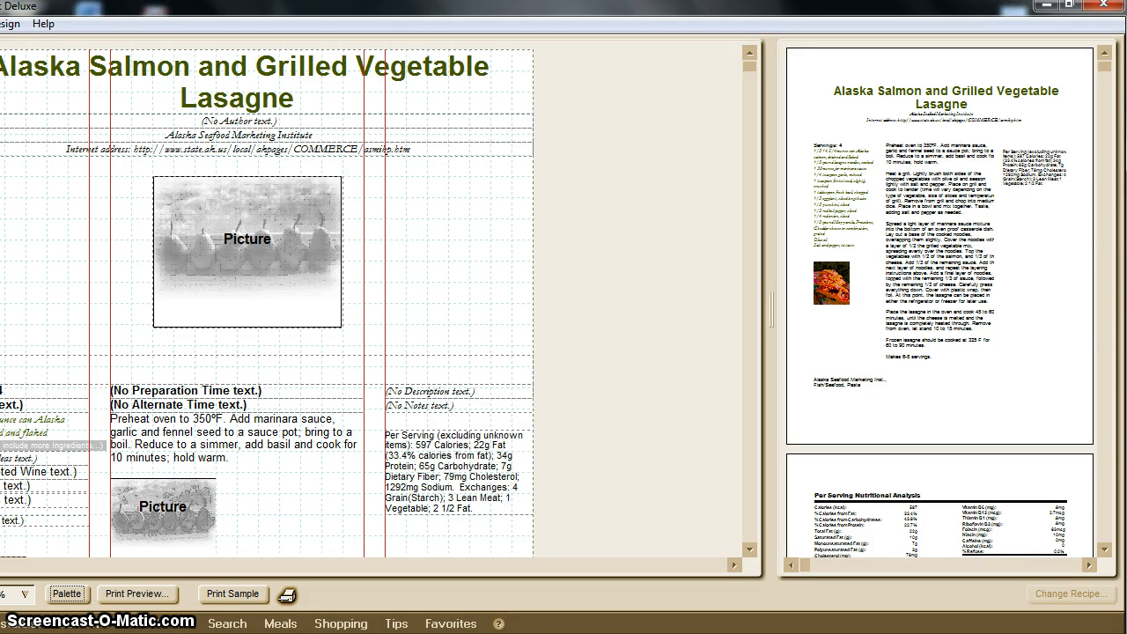
key(Escape)
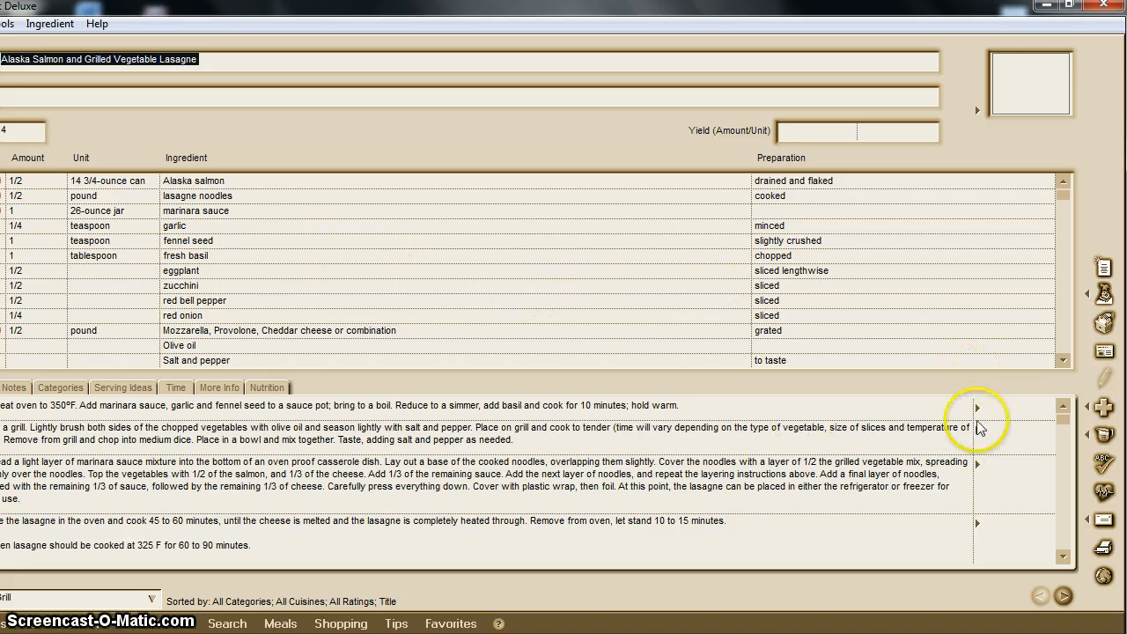
Look over the home page of the MasterCook website in the browser and return to the recipe in MasterCook.
click(1104, 577)
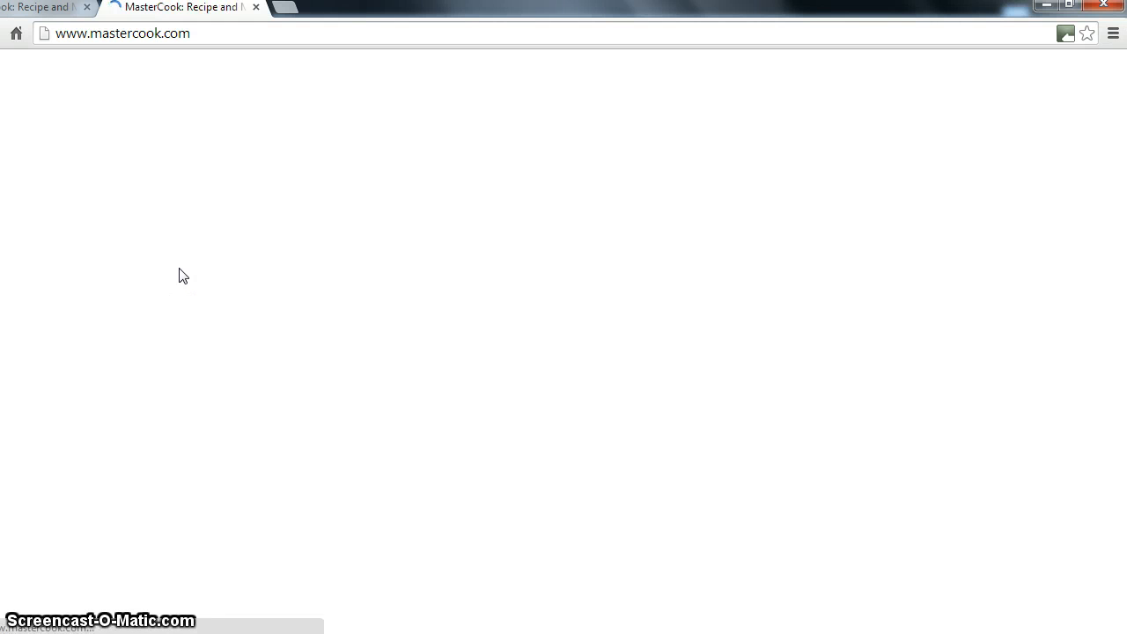
click(298, 232)
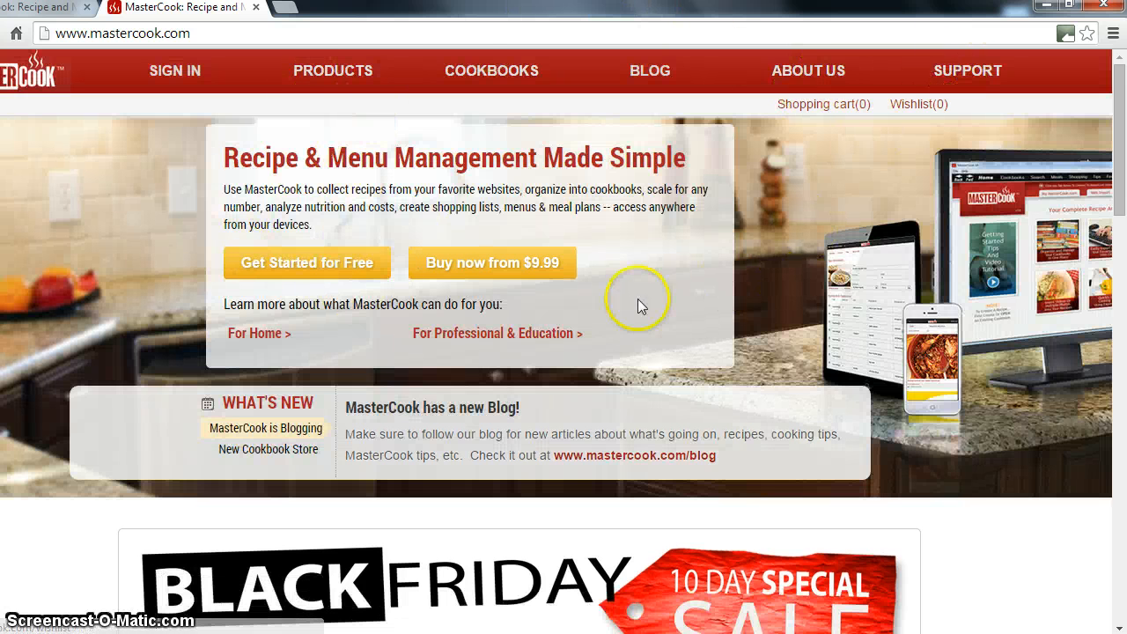
scroll(630, 304, down, 6)
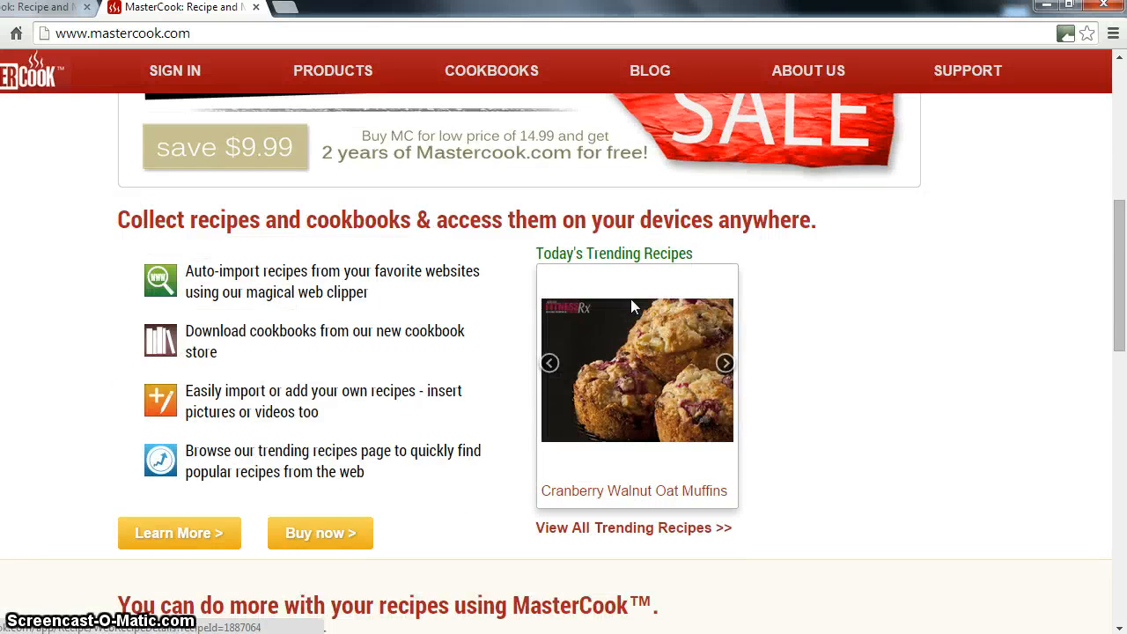
scroll(630, 298, up, 6)
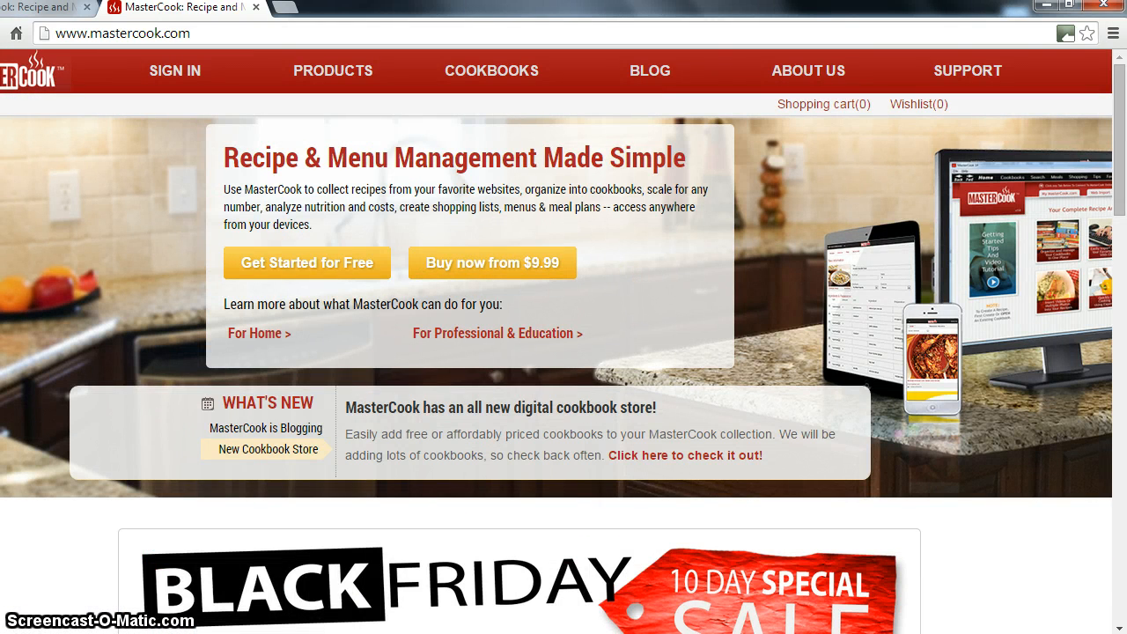
key(alt+Tab)
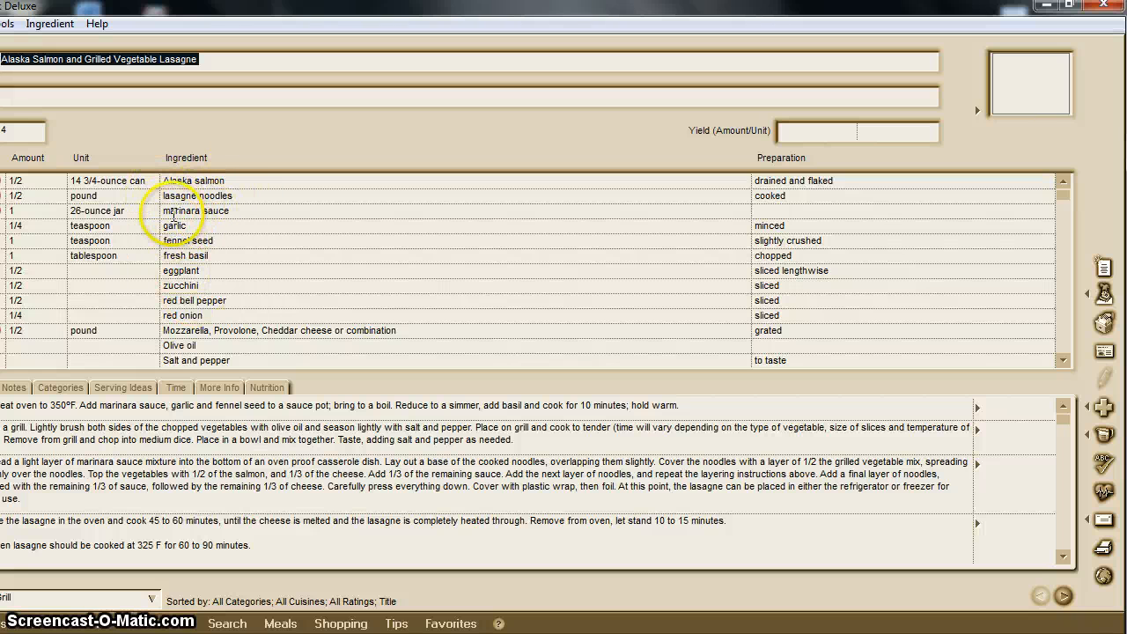
Open the cooking tips glossary and look up the Marinara Sauce entry.
click(396, 624)
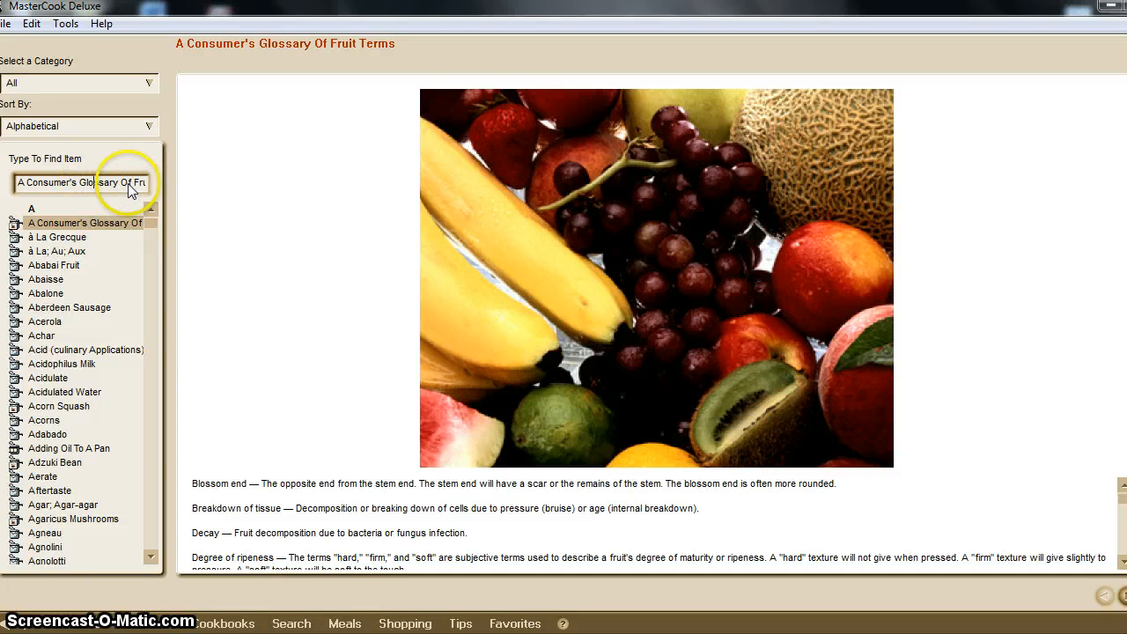
drag(132, 186, 35, 194)
key(End)
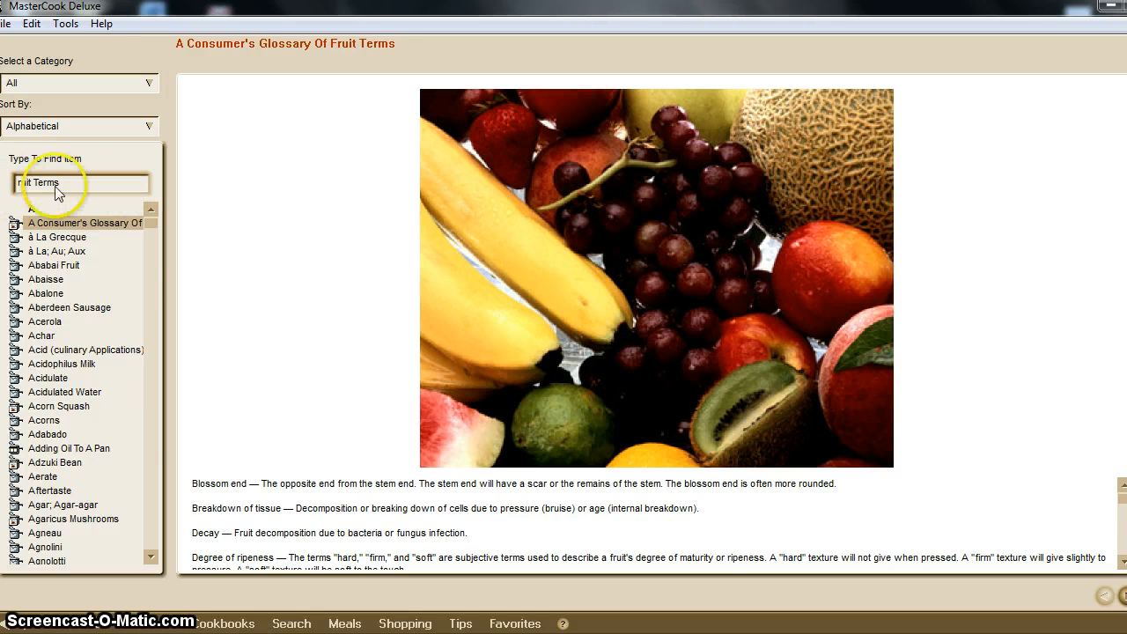
key(BackSpace)
key(BackSpace)
key(BackSpace)
key(BackSpace)
key(BackSpace)
key(BackSpace)
key(BackSpace)
key(BackSpace)
key(BackSpace)
key(BackSpace)
key(BackSpace)
key(BackSpace)
key(BackSpace)
key(BackSpace)
key(BackSpace)
key(BackSpace)
key(BackSpace)
key(BackSpace)
key(BackSpace)
key(BackSpace)
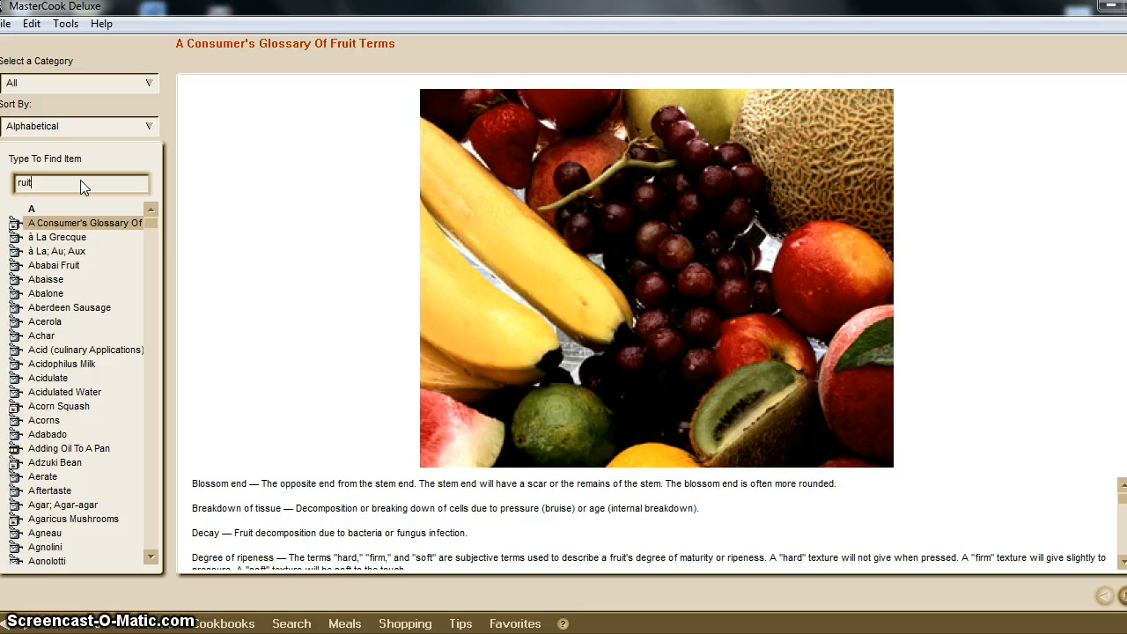
text(Ma)
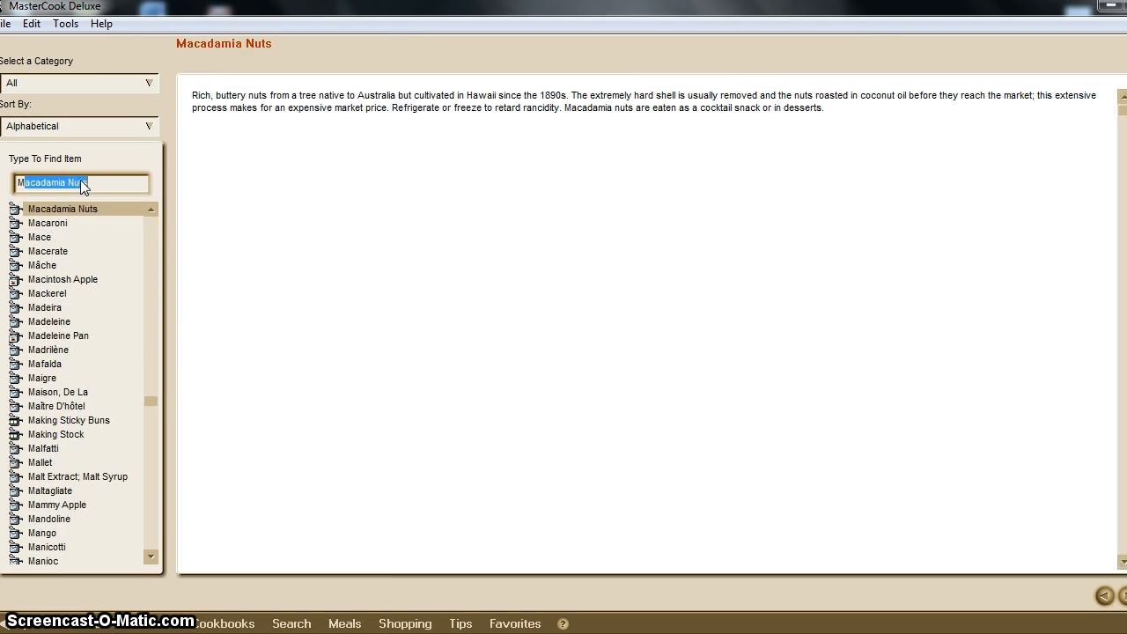
text(rin)
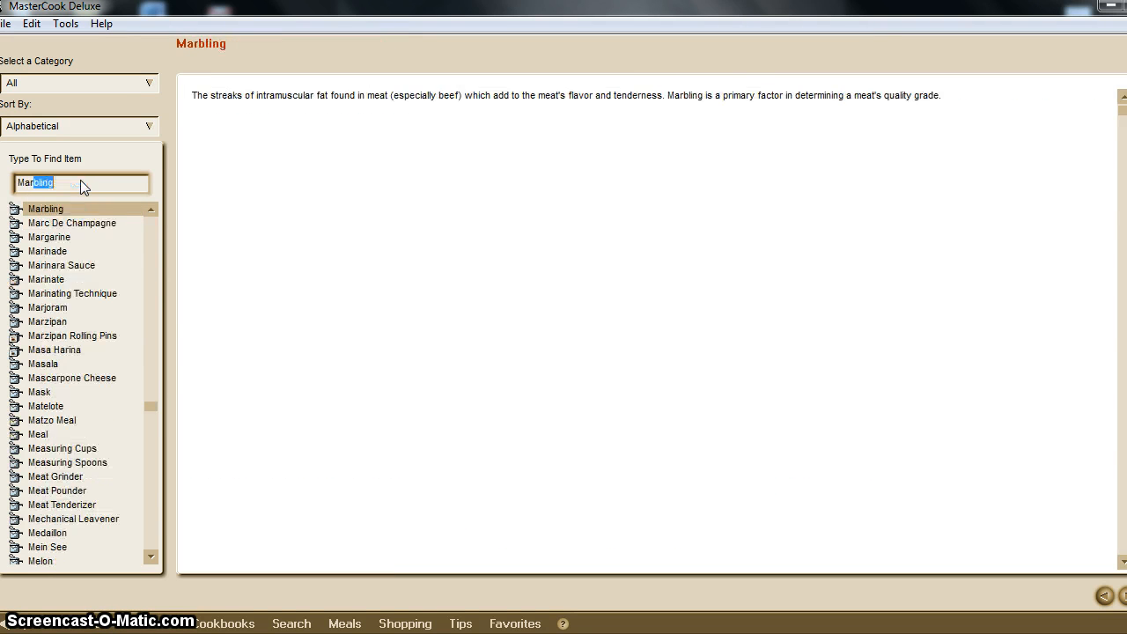
text(ara Sauce)
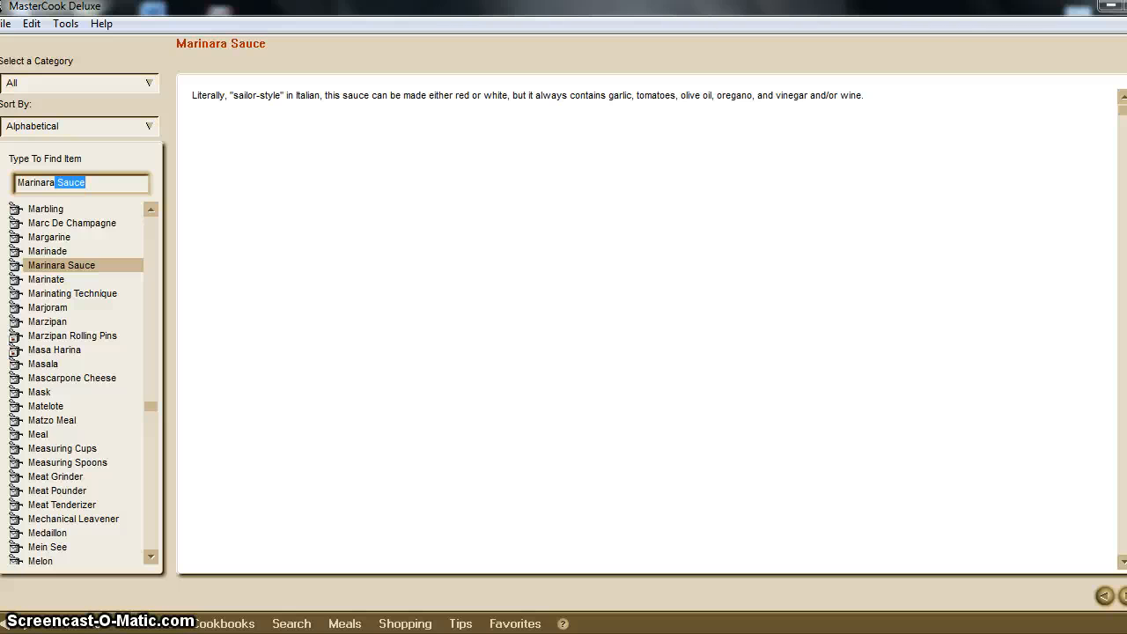
Find the glossary entry "Adding Oil To A Pan".
click(93, 183)
key(BackSpace)
key(BackSpace)
key(BackSpace)
key(BackSpace)
key(BackSpace)
key(BackSpace)
key(BackSpace)
key(BackSpace)
key(BackSpace)
key(BackSpace)
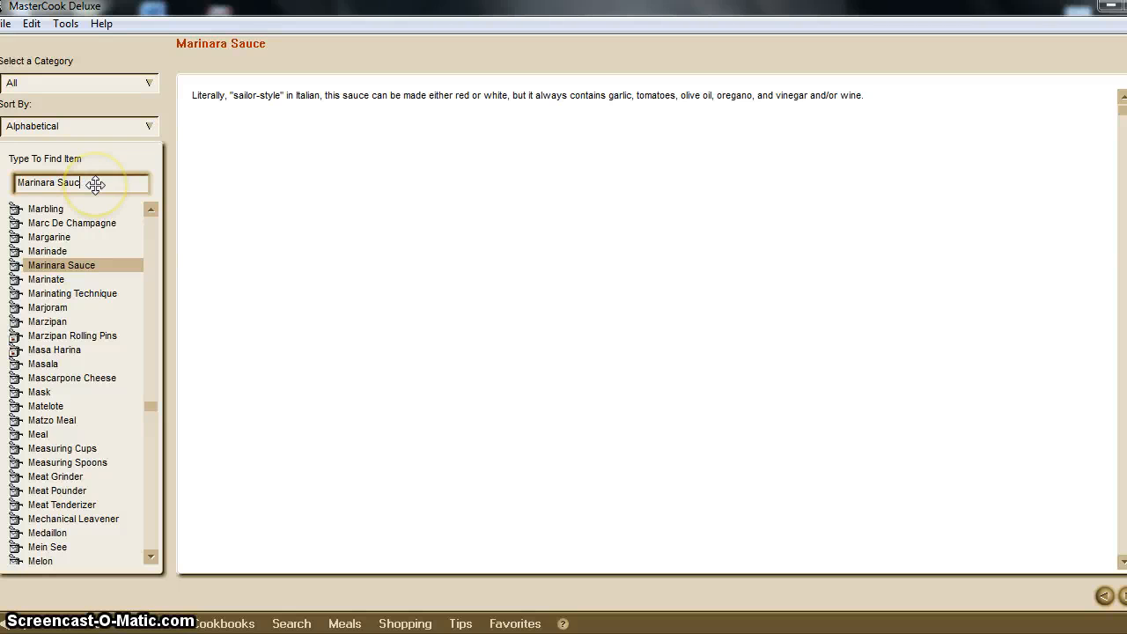
key(BackSpace)
key(BackSpace)
key(BackSpace)
key(BackSpace)
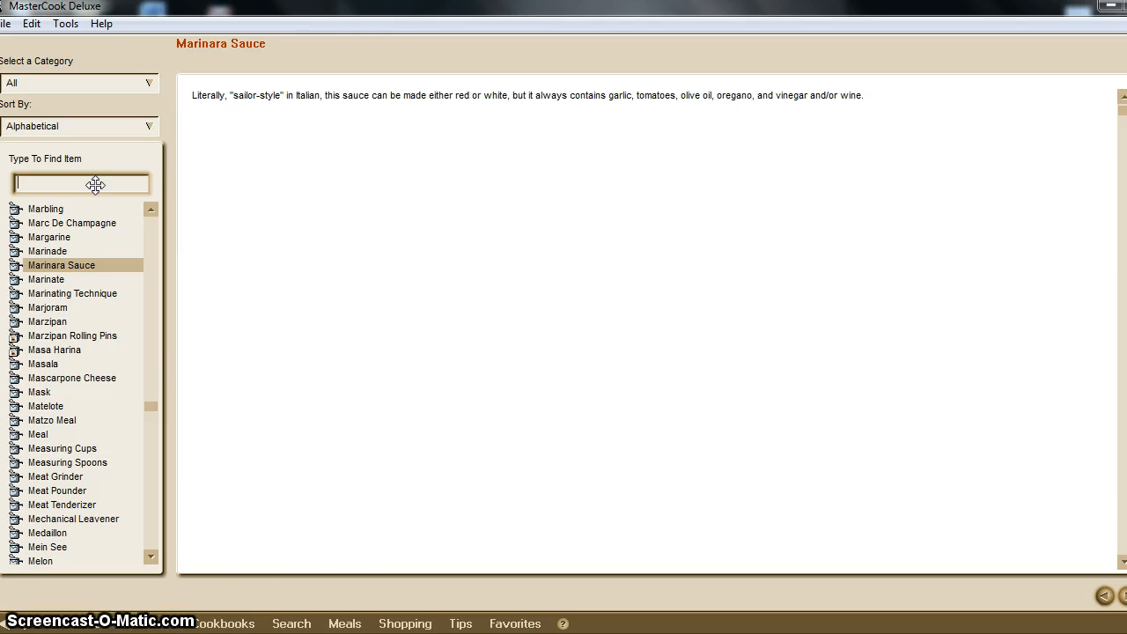
text(Addi)
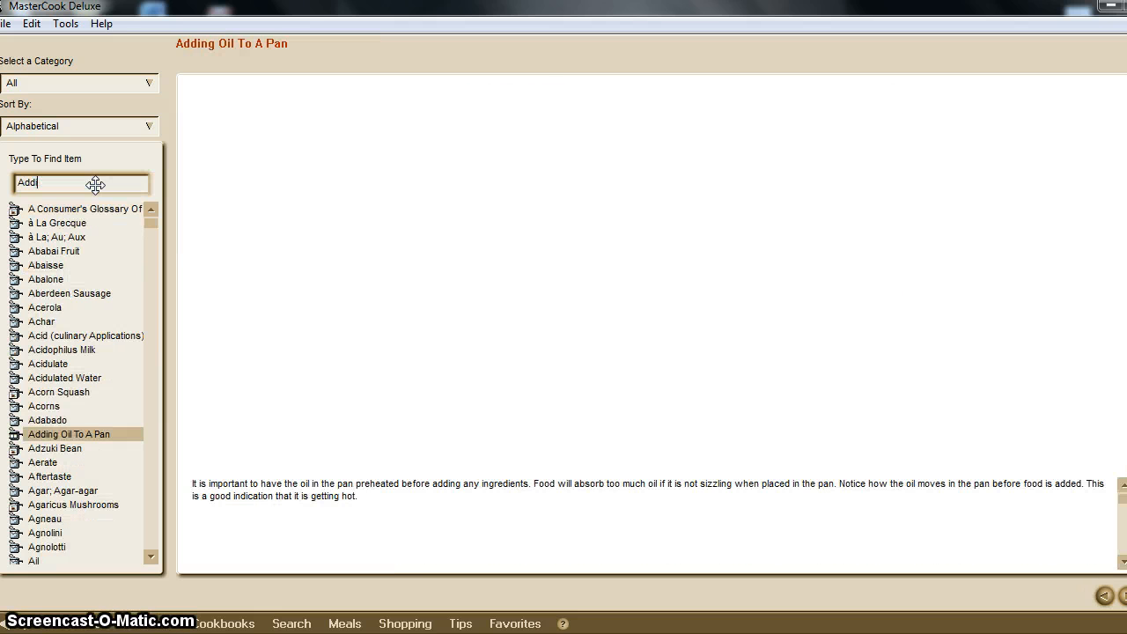
text(ng Oil To A Pan)
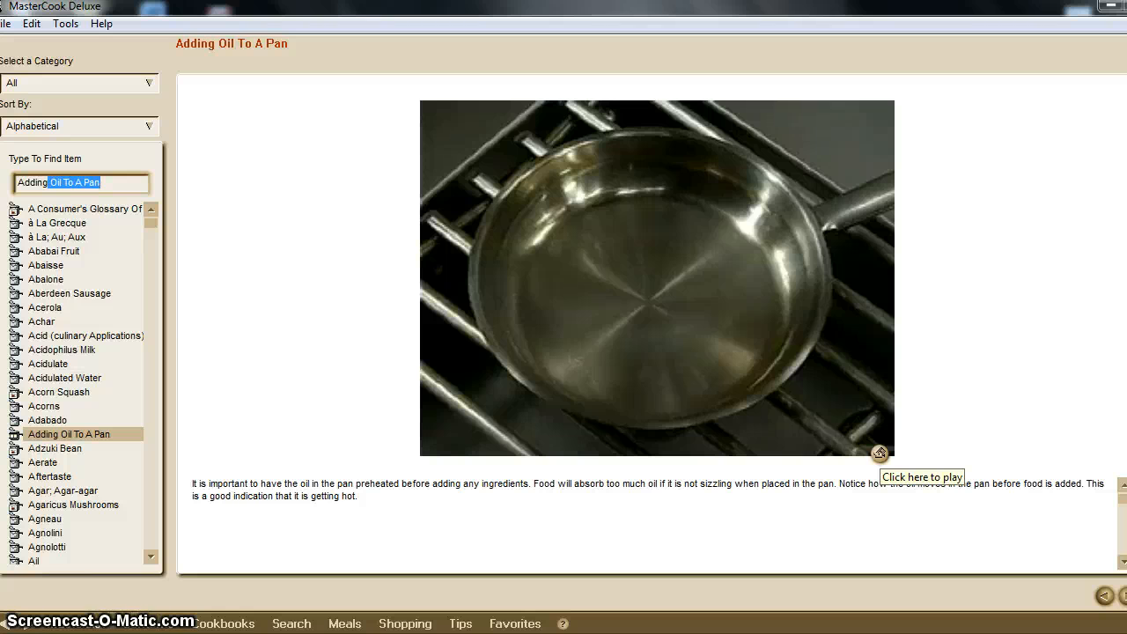
Play the Adding Oil To A Pan demonstration video, pause it and close the player.
click(880, 453)
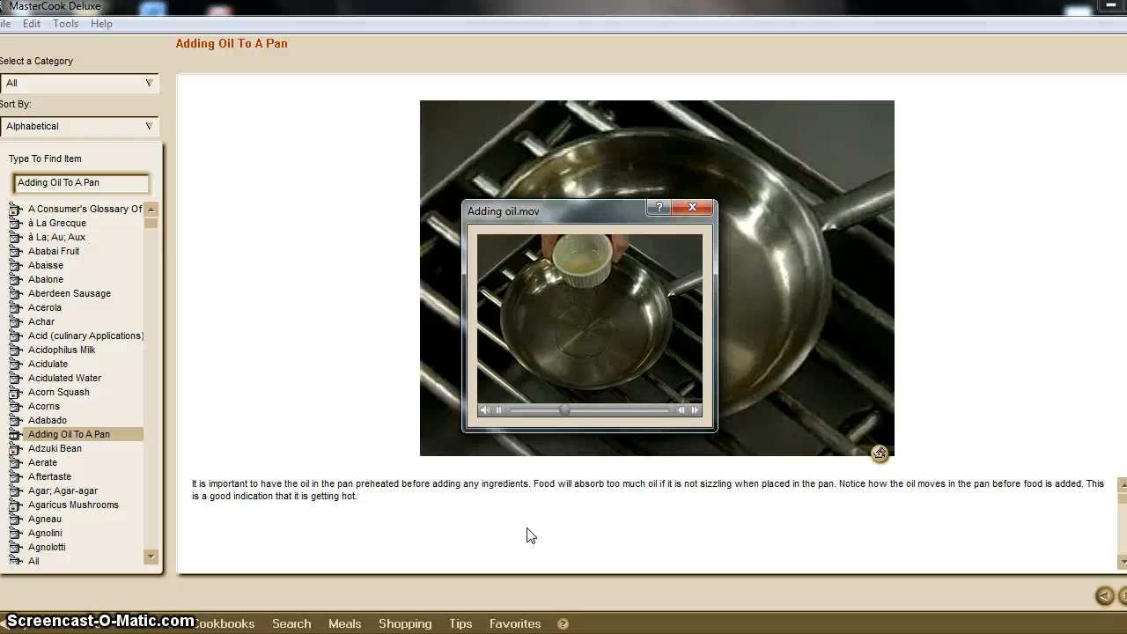
click(496, 412)
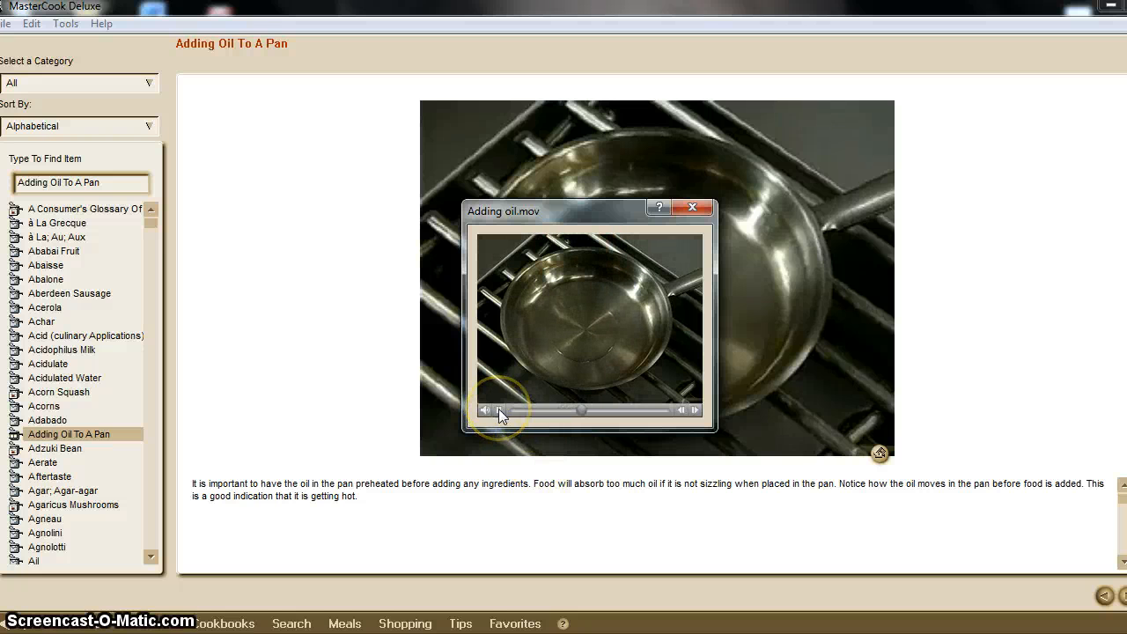
click(693, 208)
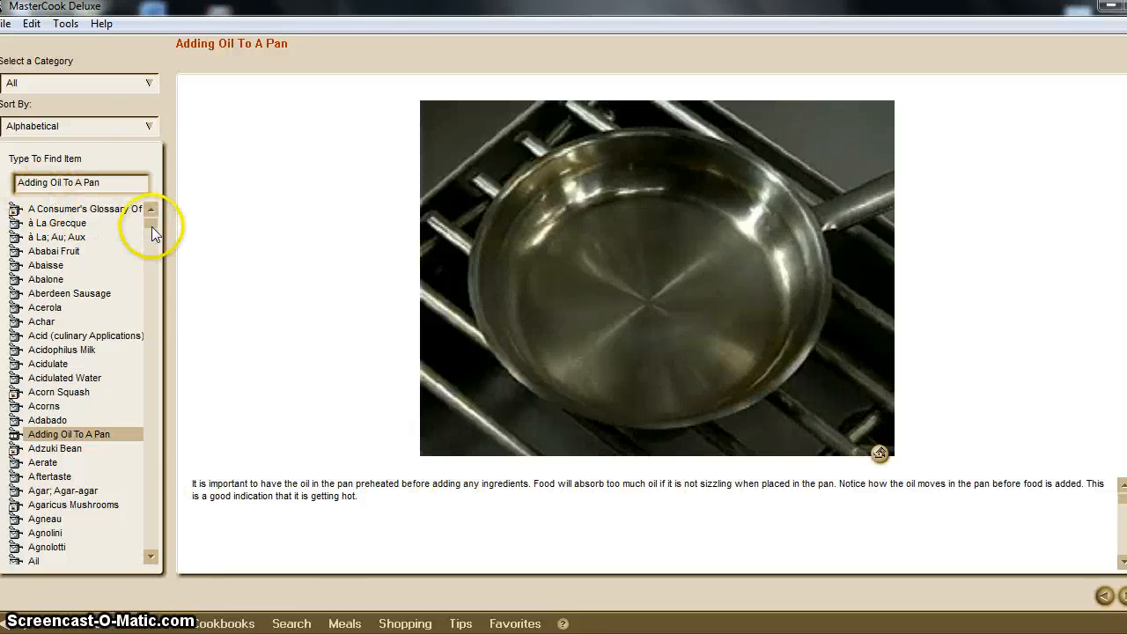
mouse_move(152, 226)
mouse_down()
mouse_move(155, 503)
mouse_move(141, 537)
mouse_move(154, 498)
mouse_move(151, 221)
mouse_up()
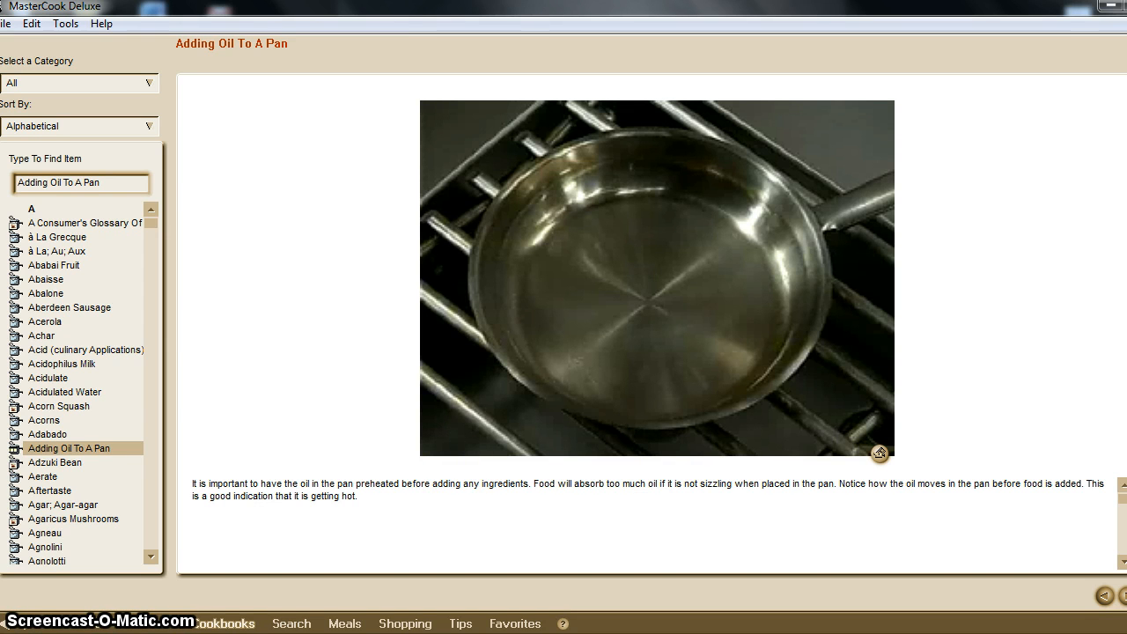
Open My Cookbook and create a new recipe titled "burger".
click(224, 623)
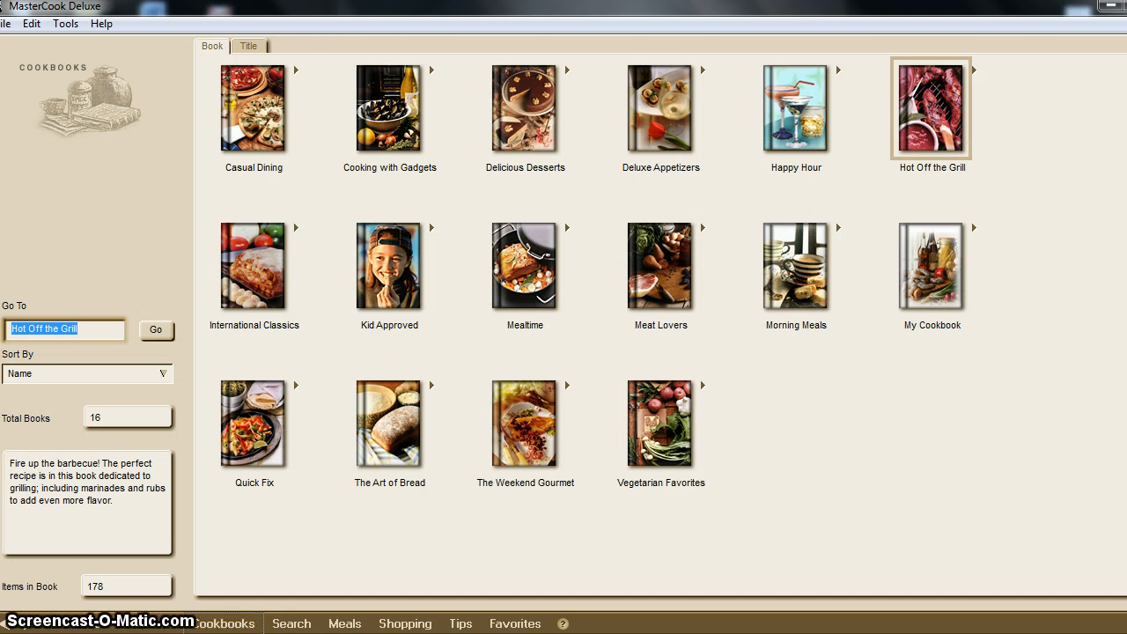
double_click(931, 265)
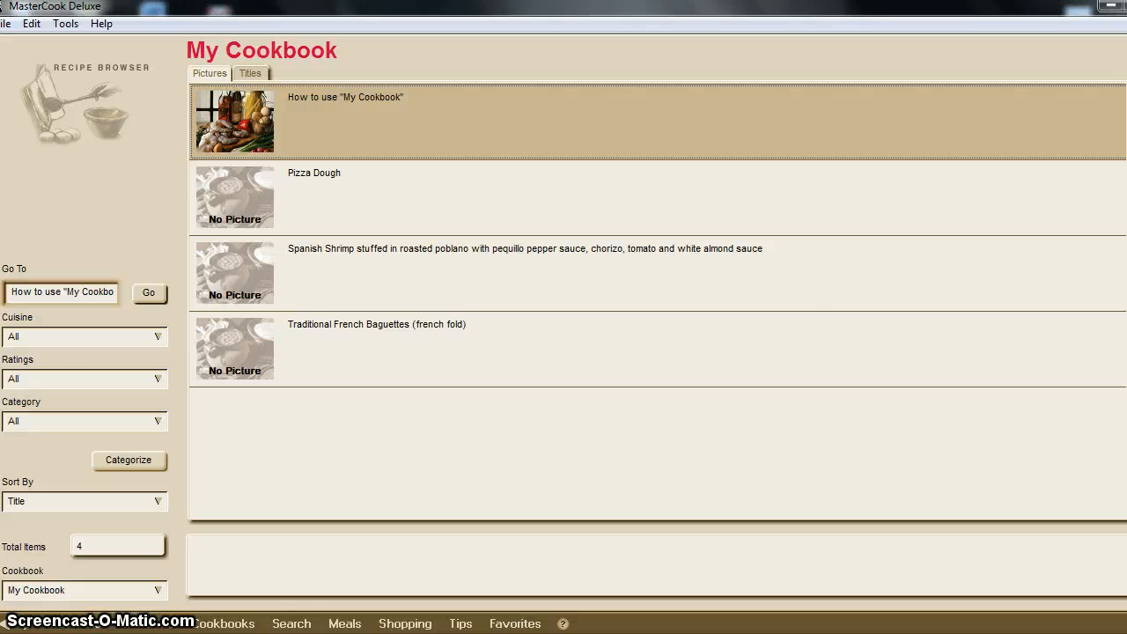
key(ctrl+n)
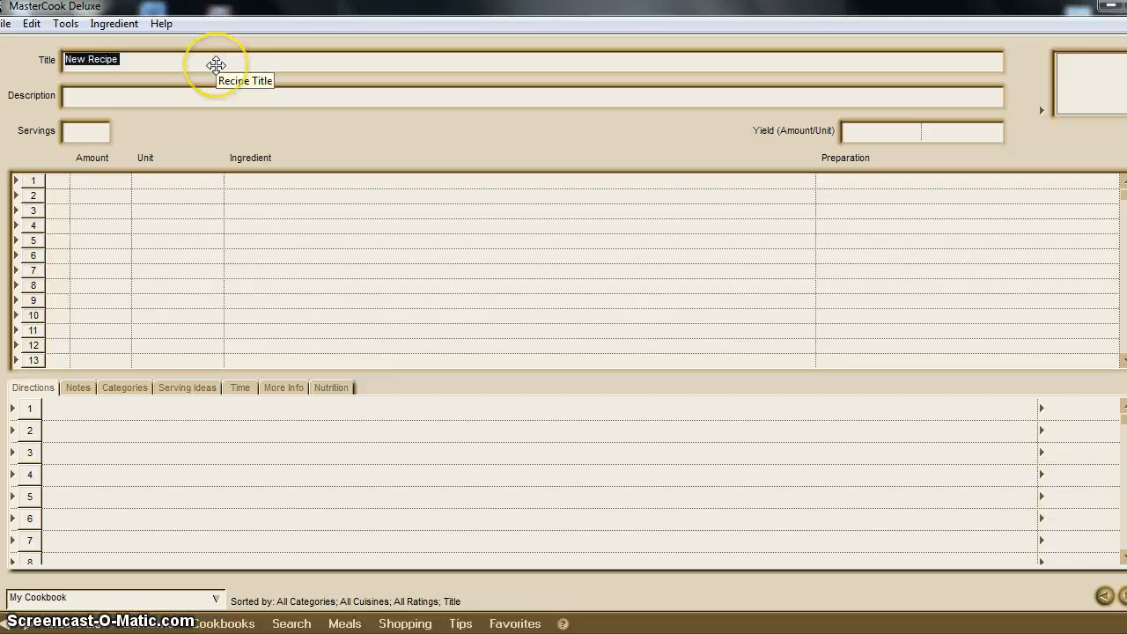
key(BackSpace)
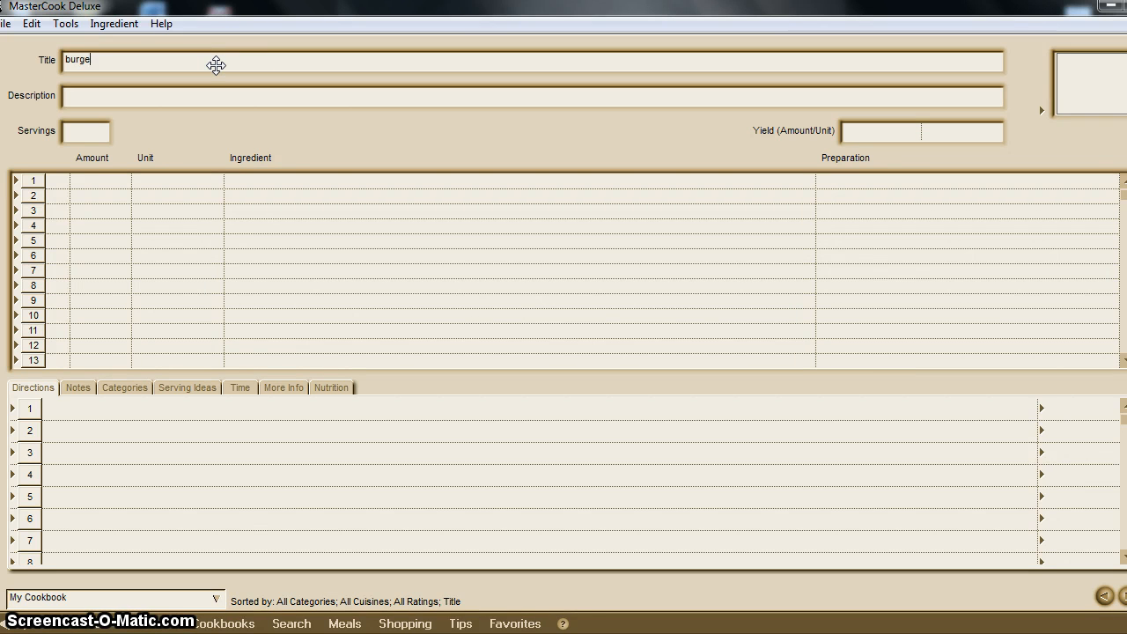
Describe the burger recipe as "made from ground beef" and set it to 10 servings with a 6-ounce yield.
click(110, 93)
text(made from grounjd)
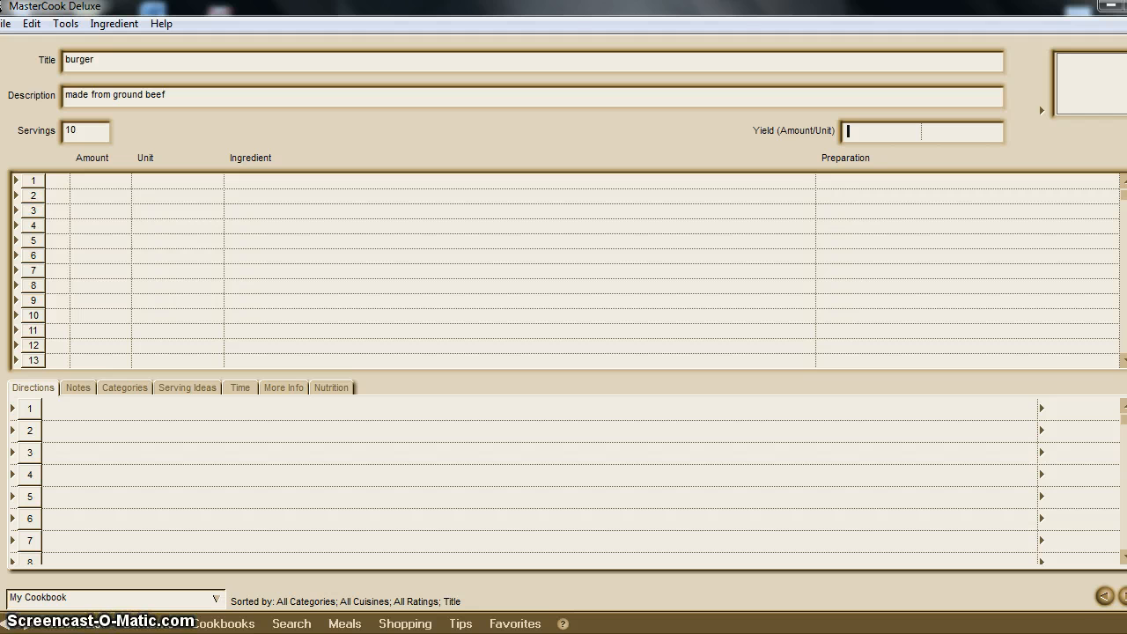
text(6)
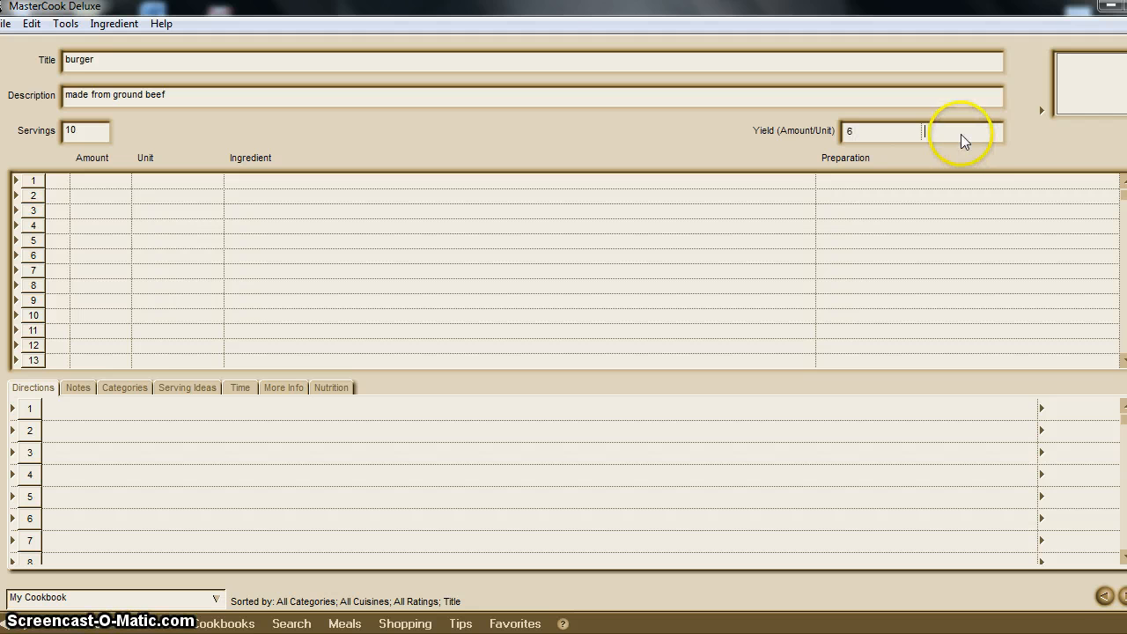
text(ounce)
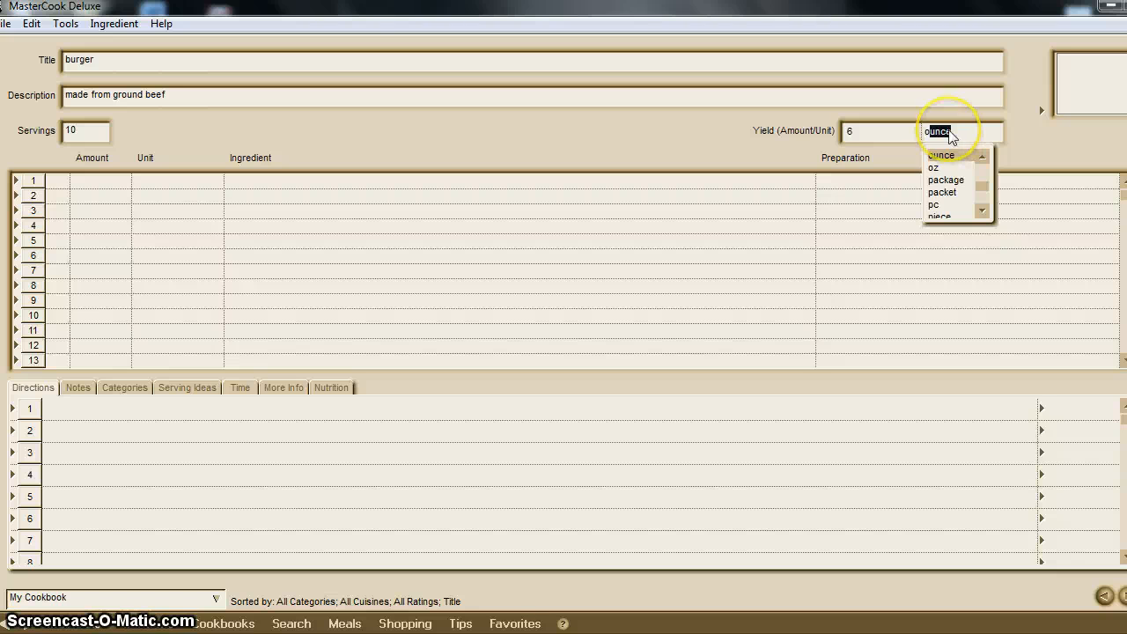
click(953, 156)
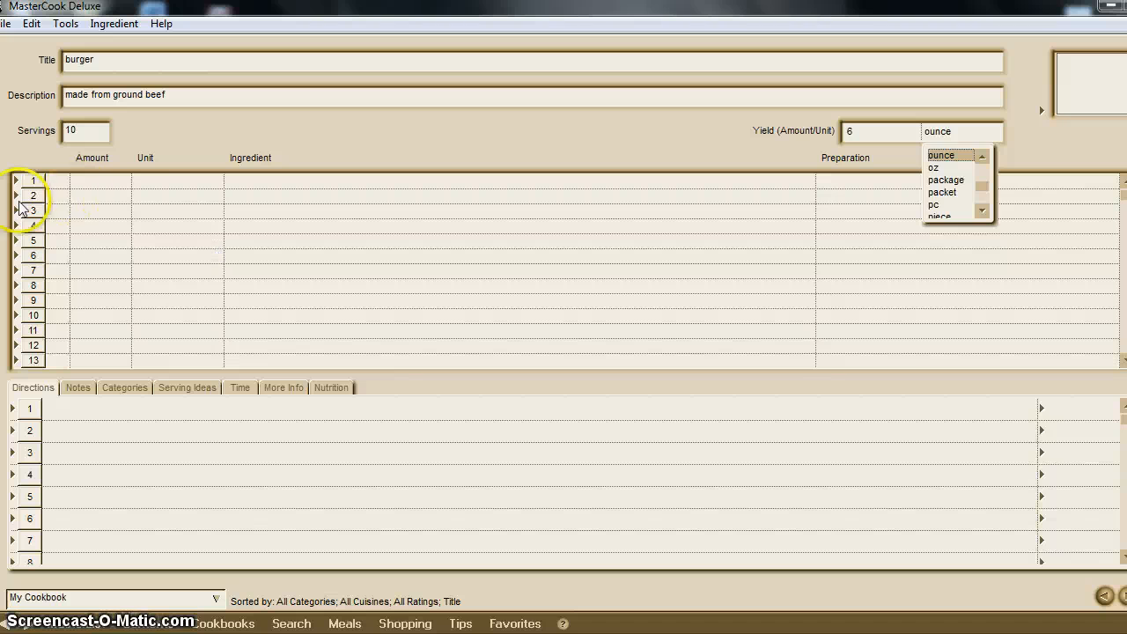
Set the amount and unit of the burger recipe's first ingredient line to 60 ounces.
click(91, 184)
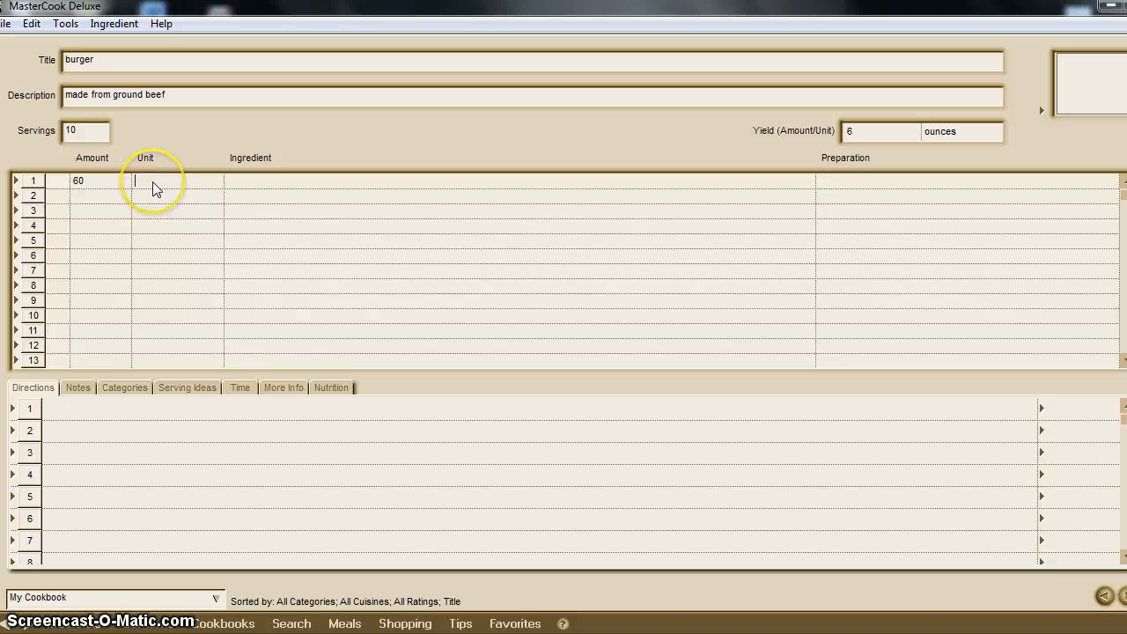
key(Tab)
text(o)
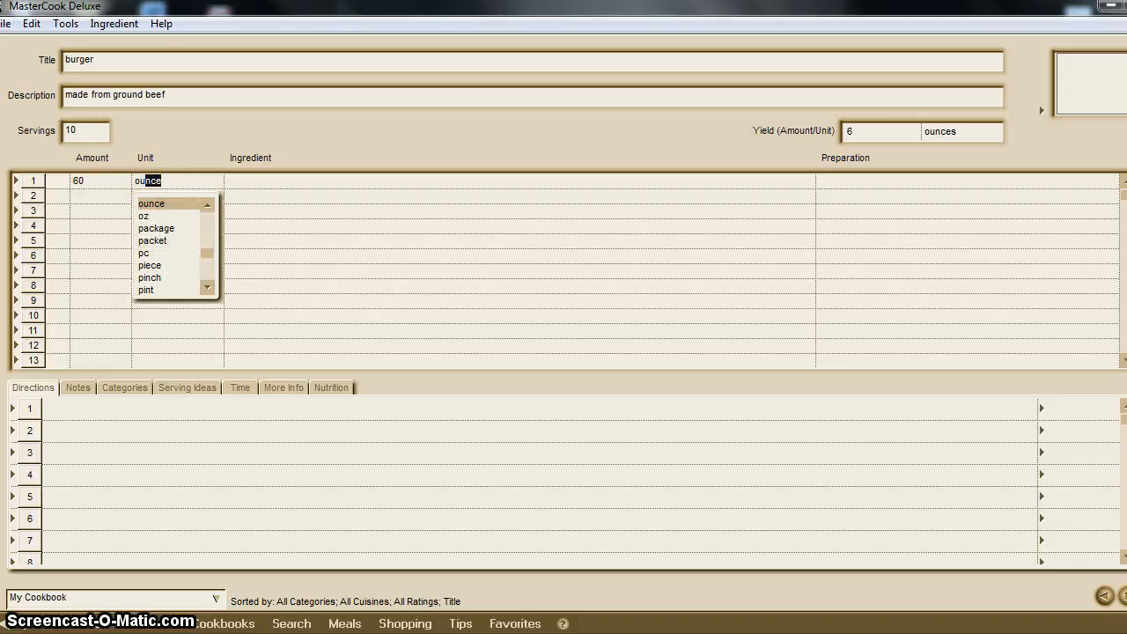
key(Tab)
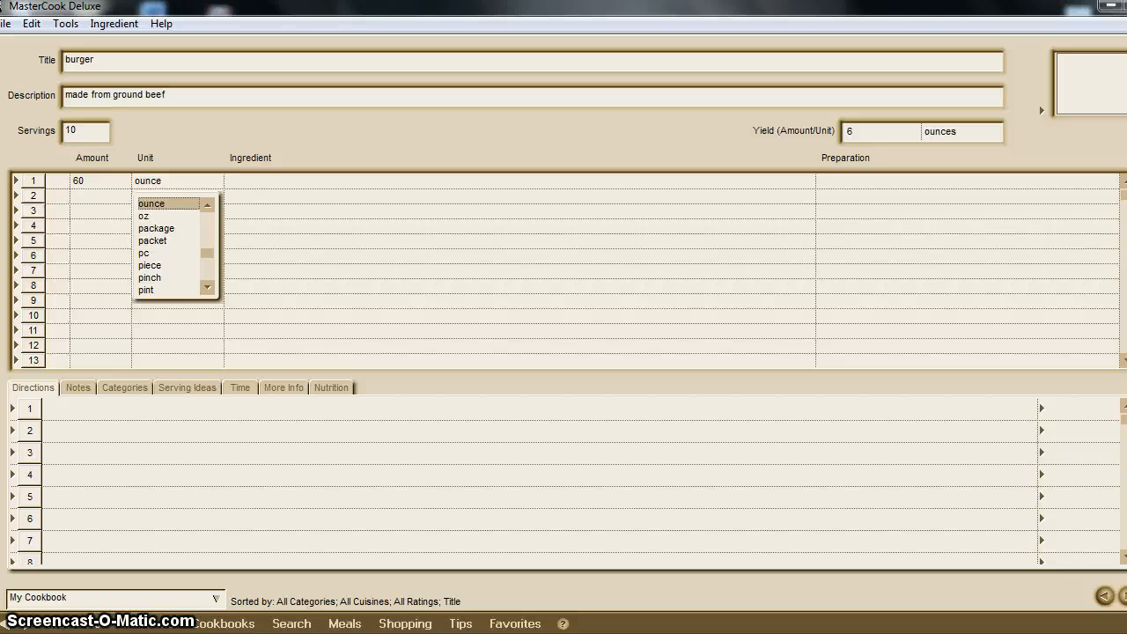
key(Tab)
click(240, 187)
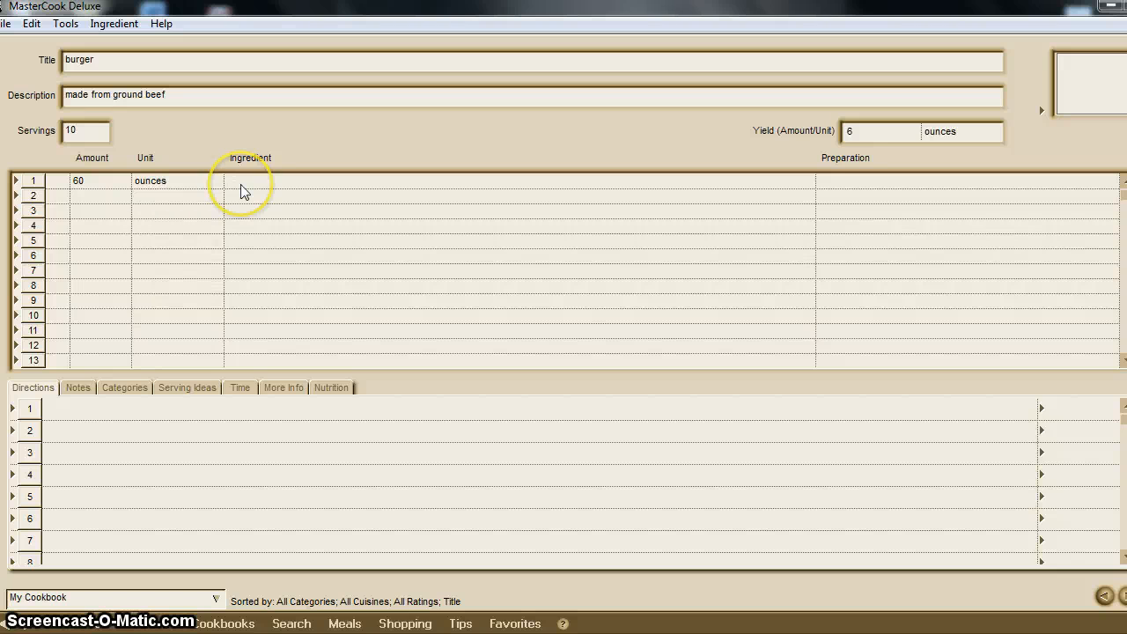
Enter ground chuck as the first ingredient, with "freshly ground" as its preparation.
text(ground )
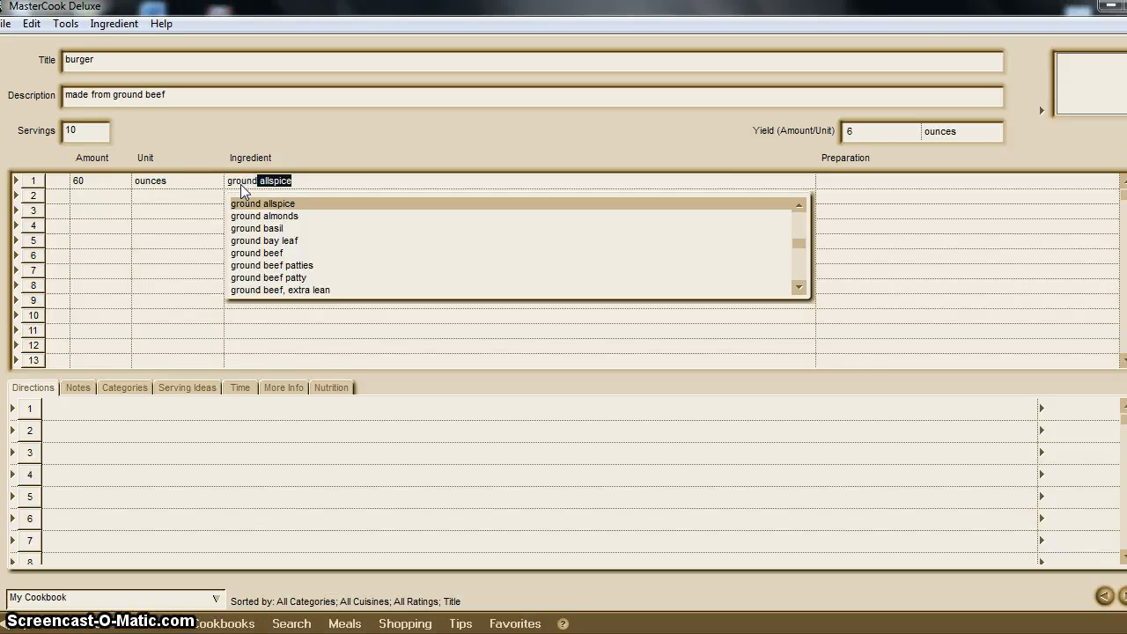
text(c)
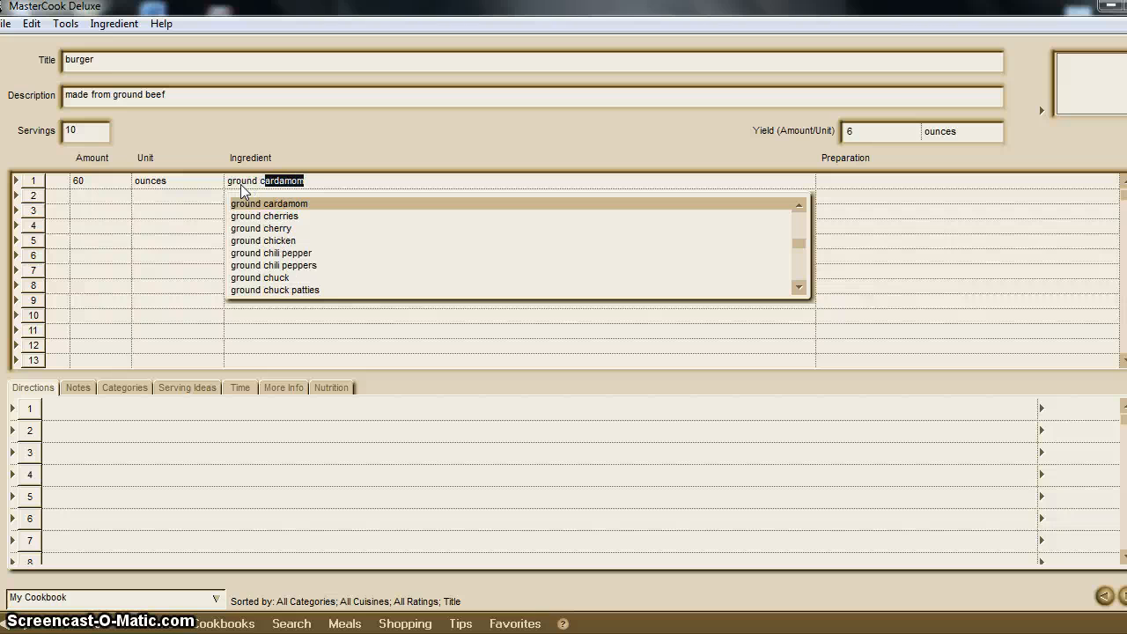
text(h)
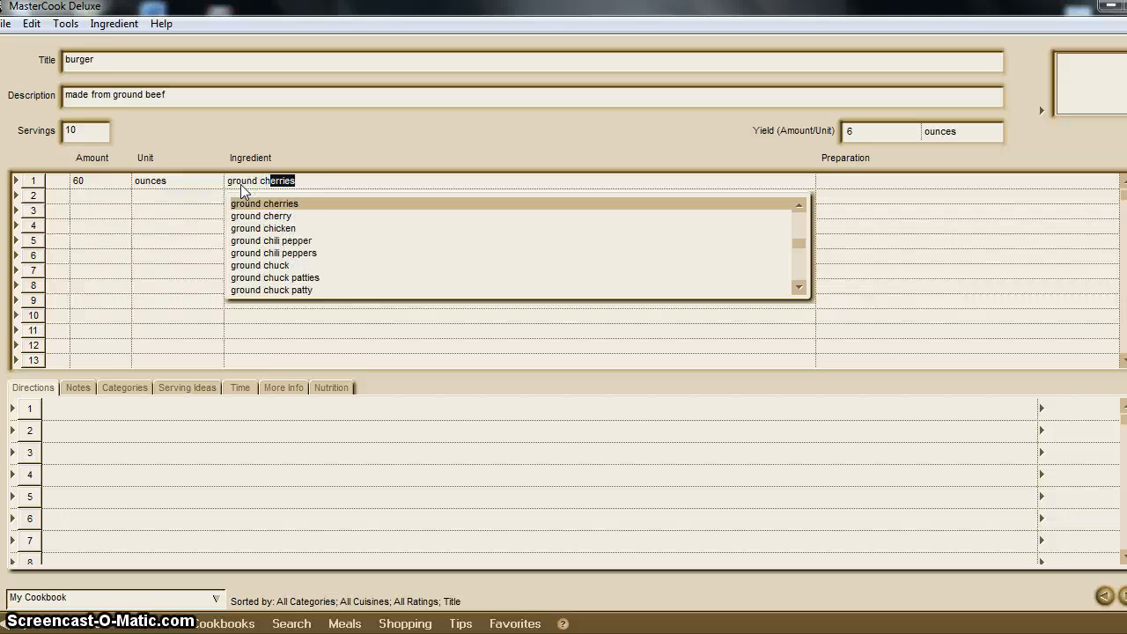
text(a)
text(ck)
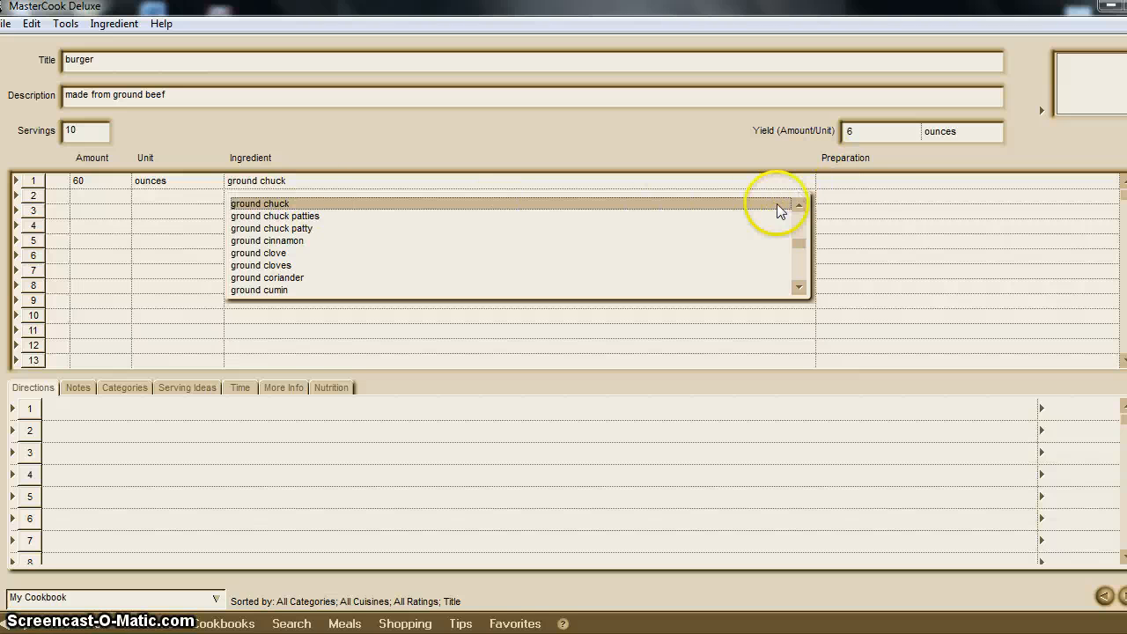
click(856, 180)
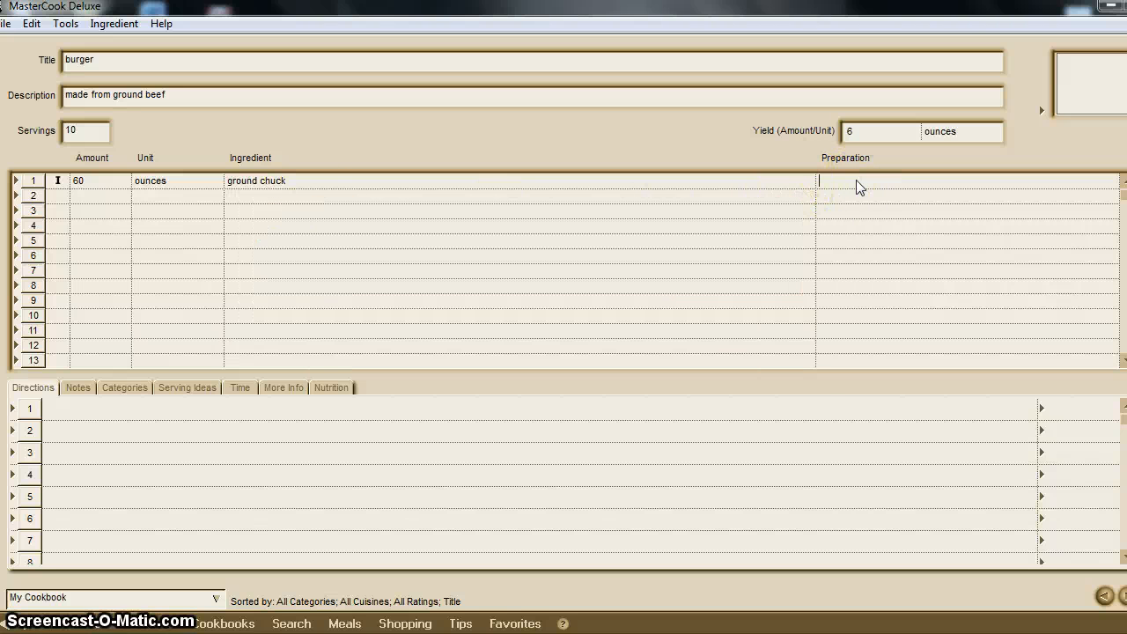
text(freshly ground)
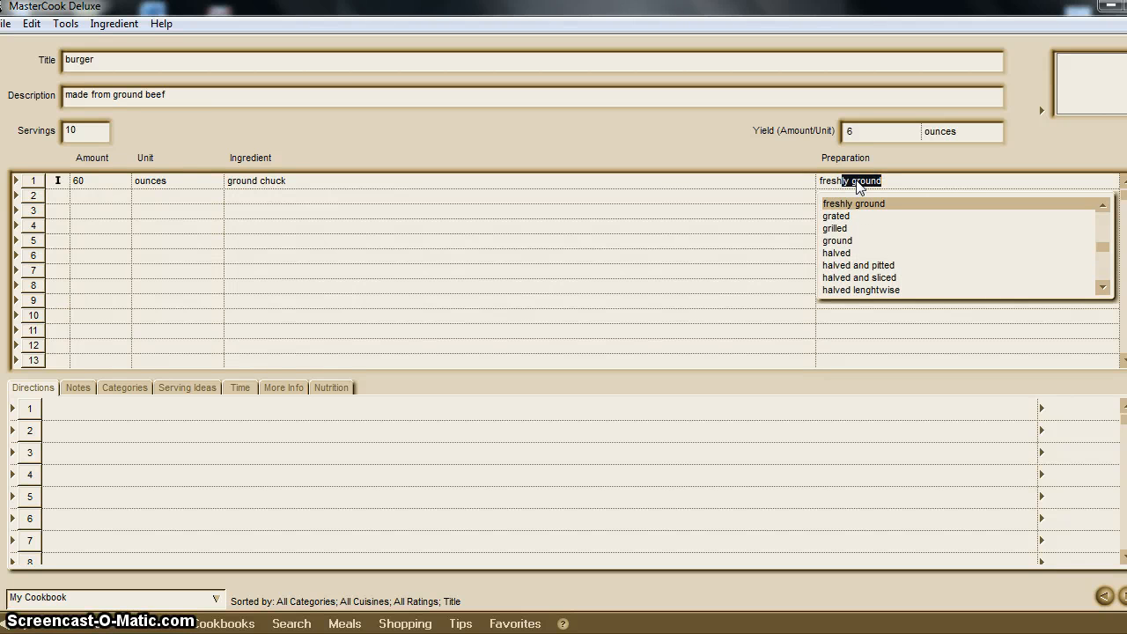
click(862, 203)
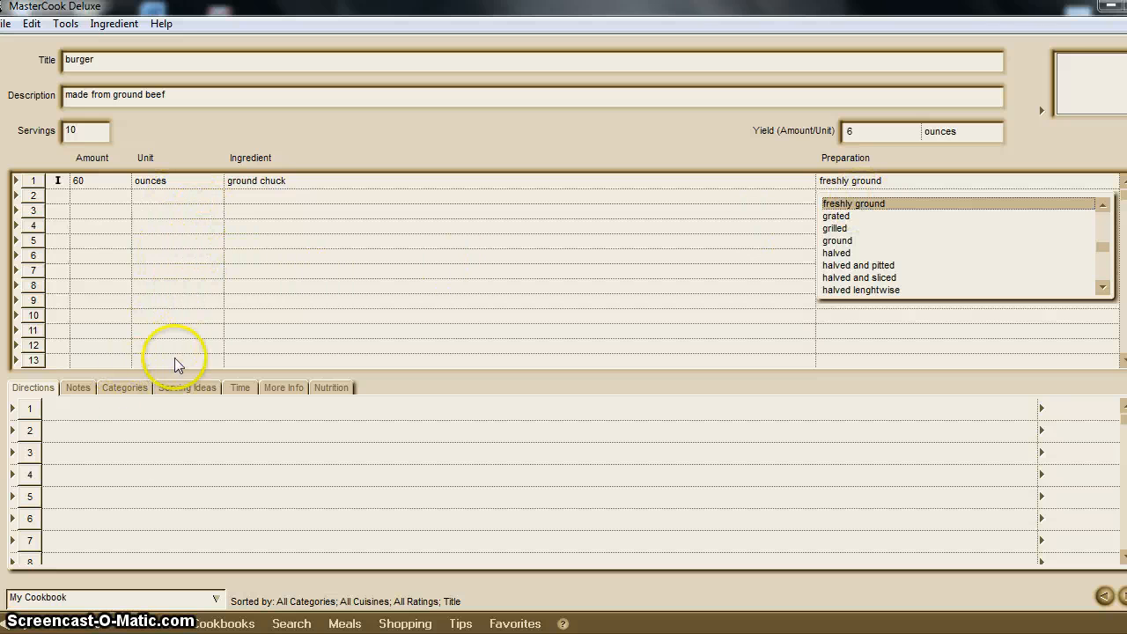
Enter "put beef in bowl" as the burger recipe's first direction.
click(83, 419)
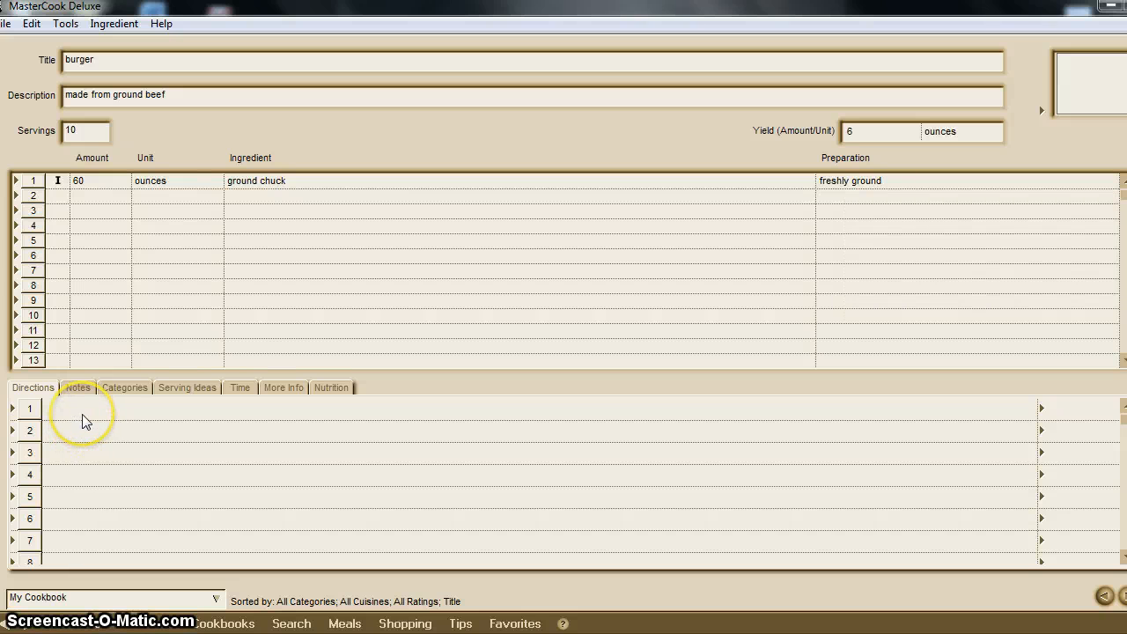
text(put beef in bowl)
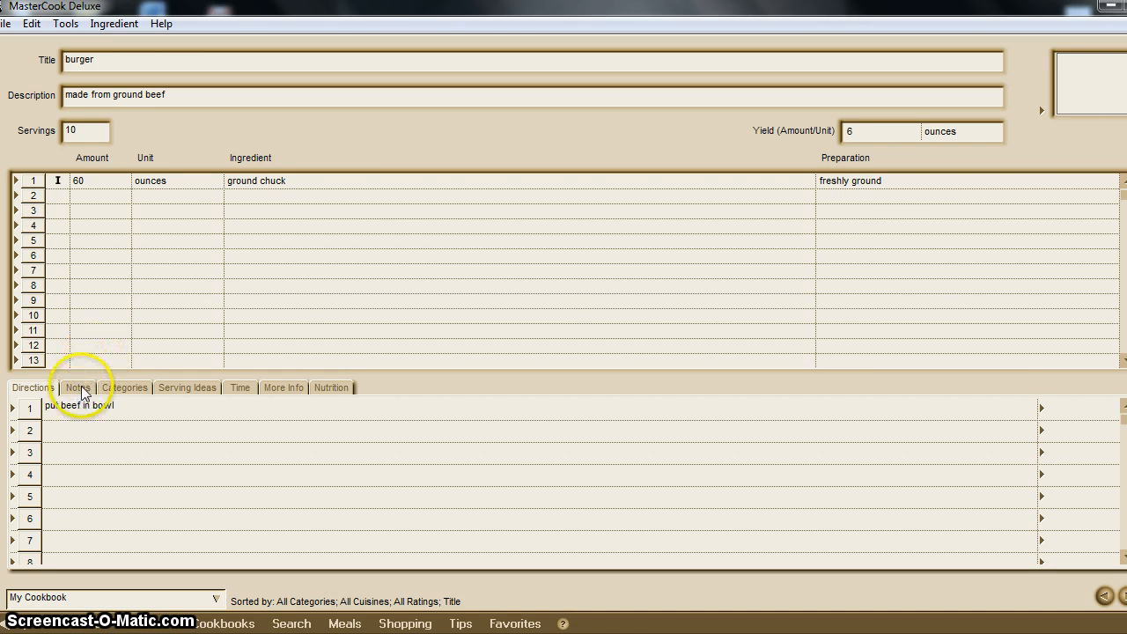
Review the burger recipe's notes, categories with the cuisine choices, serving ideas, time, additional information and nutrition sections.
click(78, 389)
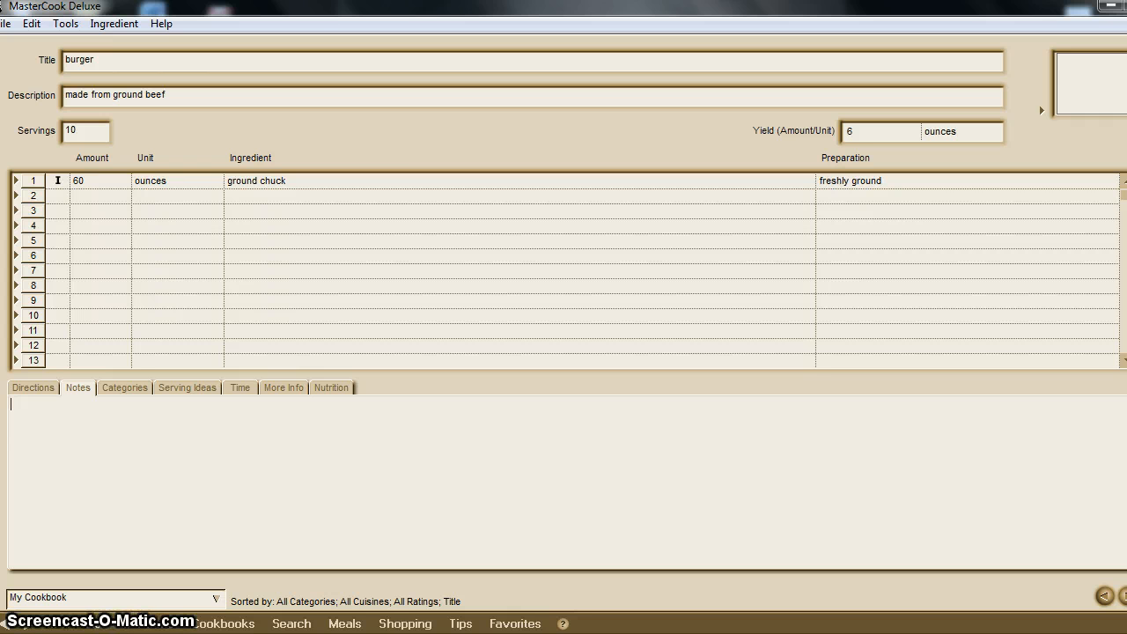
click(122, 388)
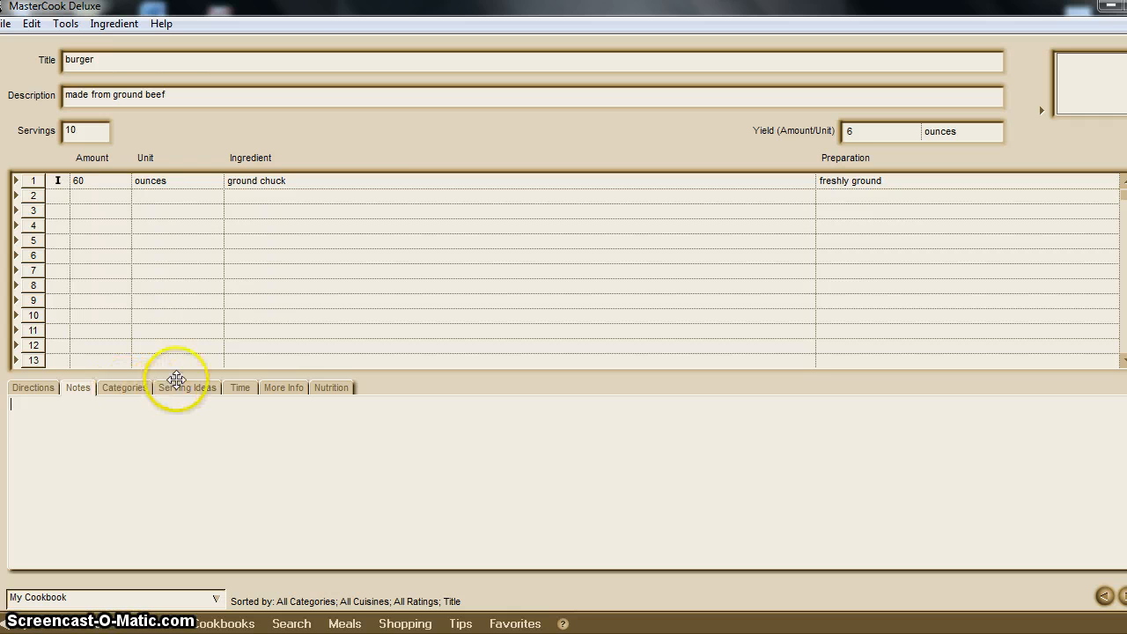
click(124, 388)
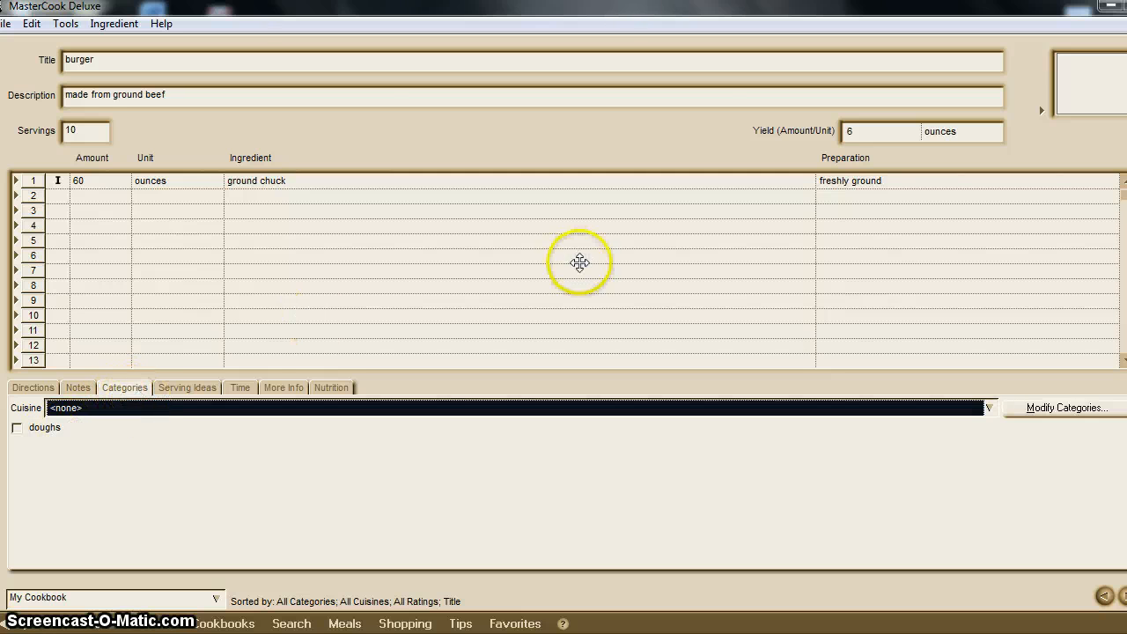
click(989, 407)
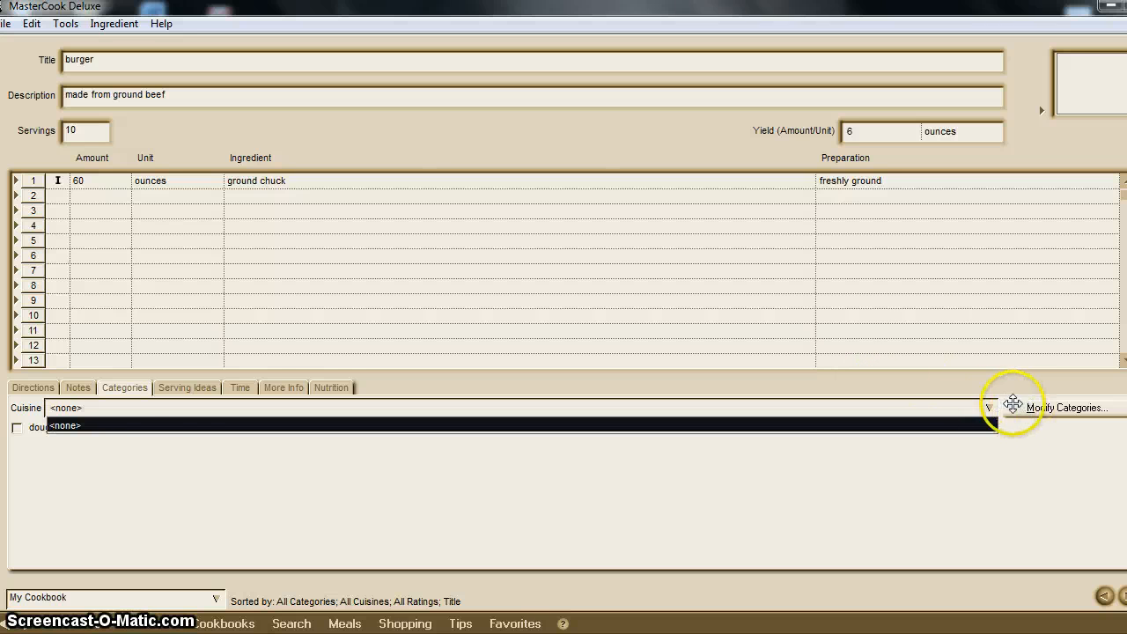
click(156, 410)
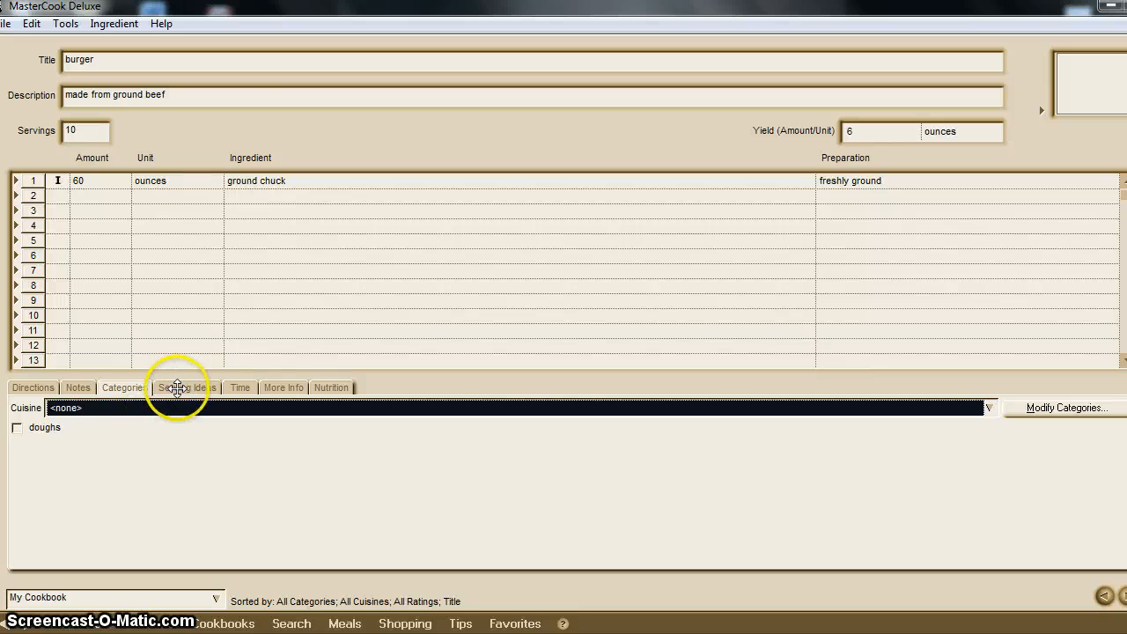
click(177, 387)
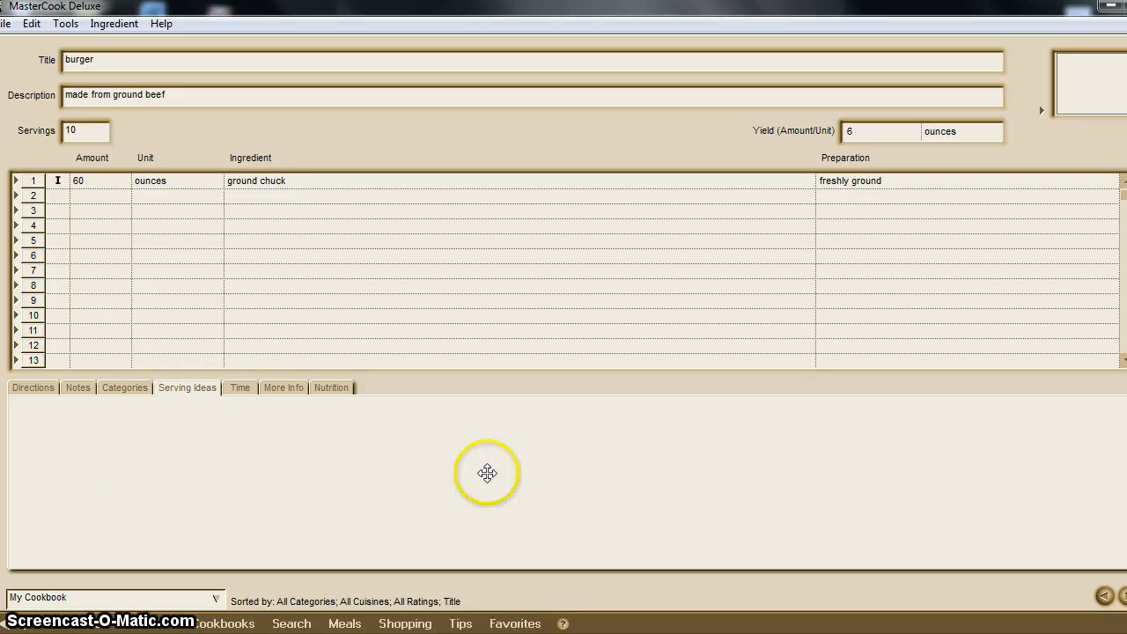
click(238, 387)
click(282, 388)
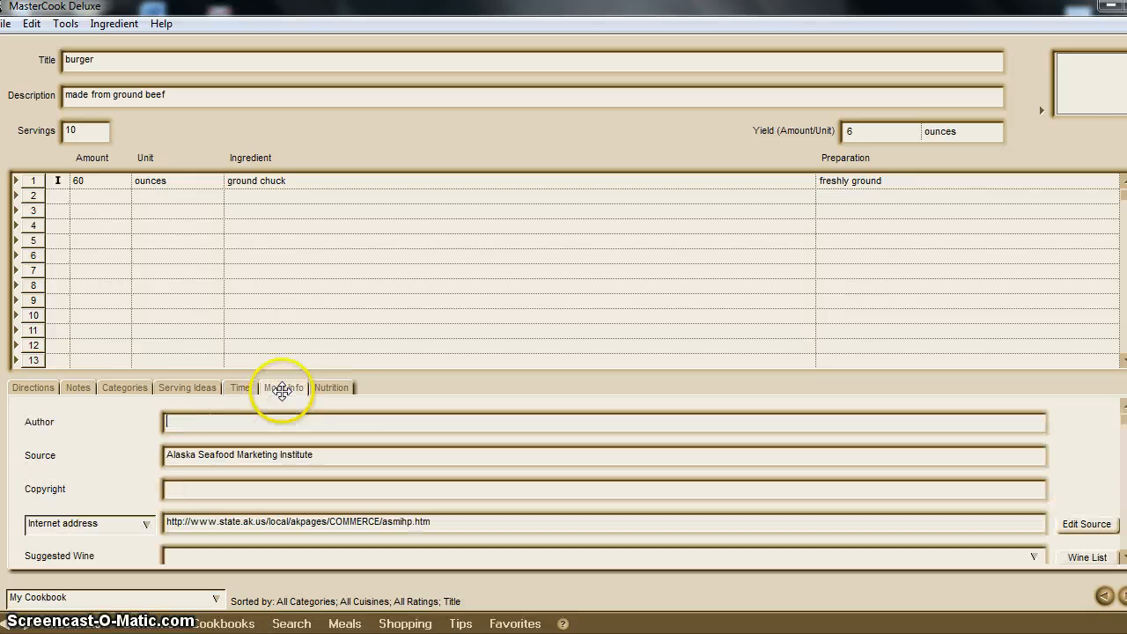
click(346, 387)
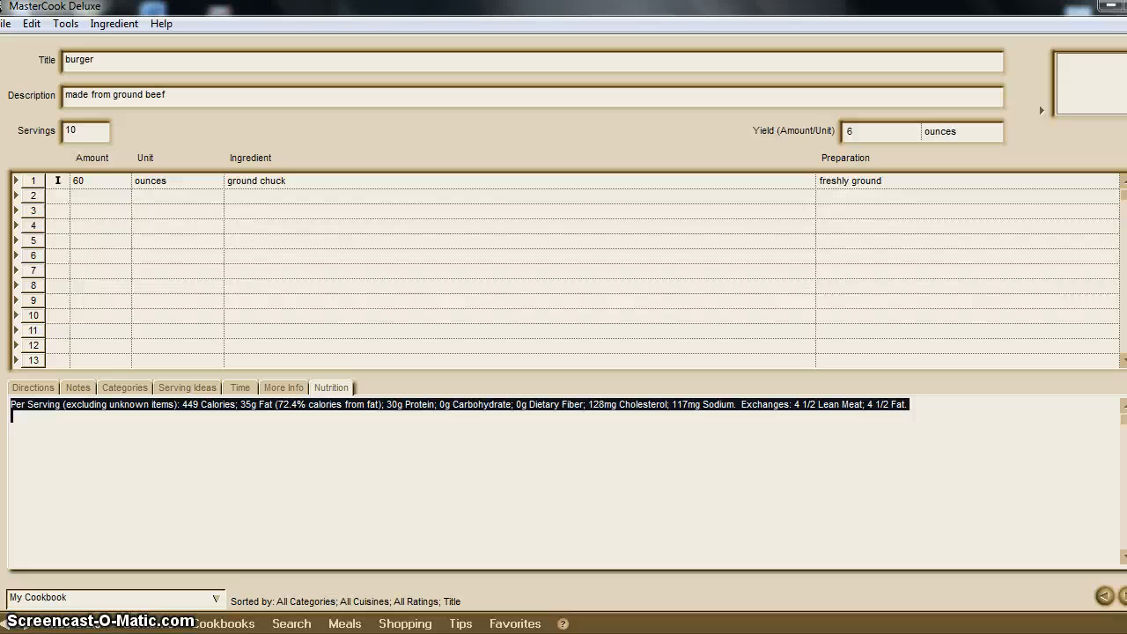
Leave the burger recipe without saving its changes and return to the My Cookbook recipe list.
click(19, 624)
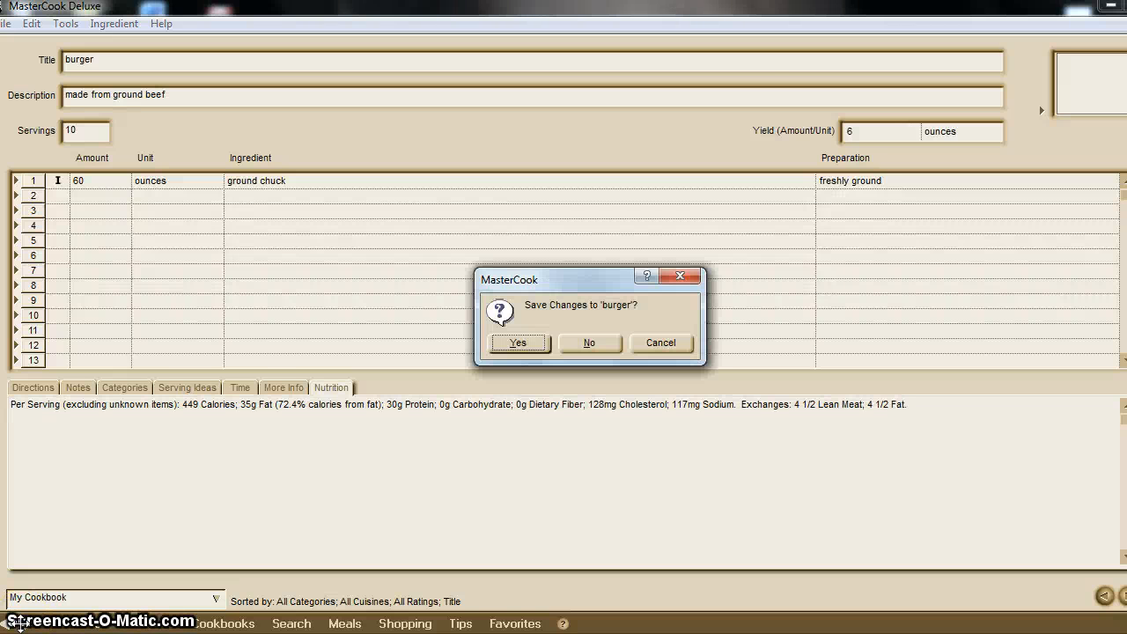
click(590, 343)
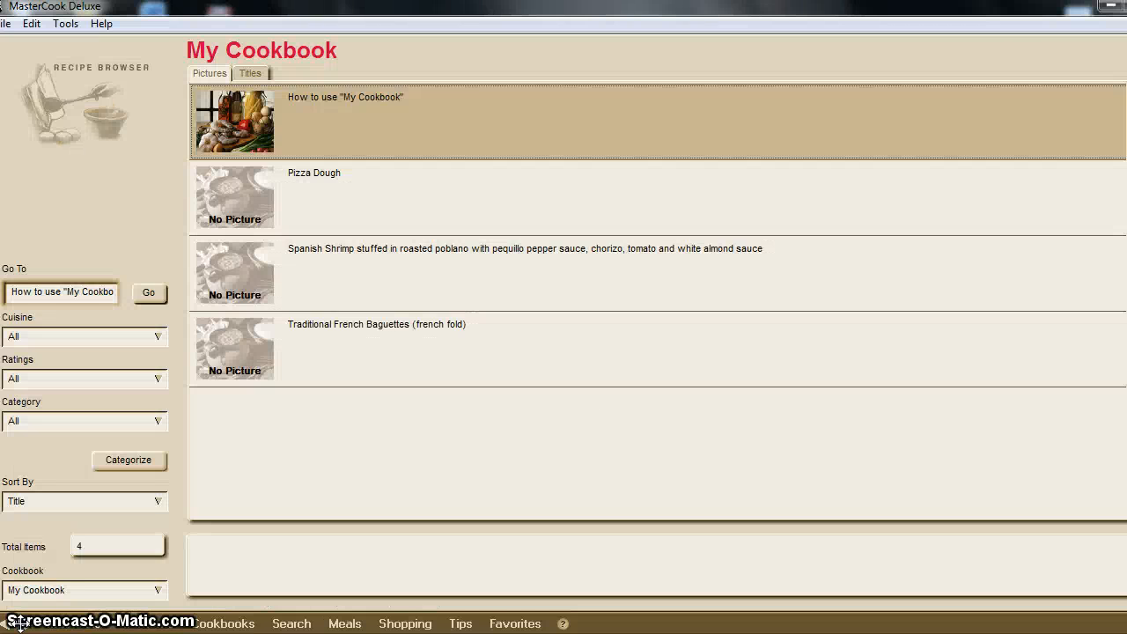
Edit the Pizza Dough recipe to insert the "pizza dough image" picture from the Desktop, and save the changes.
double_click(617, 192)
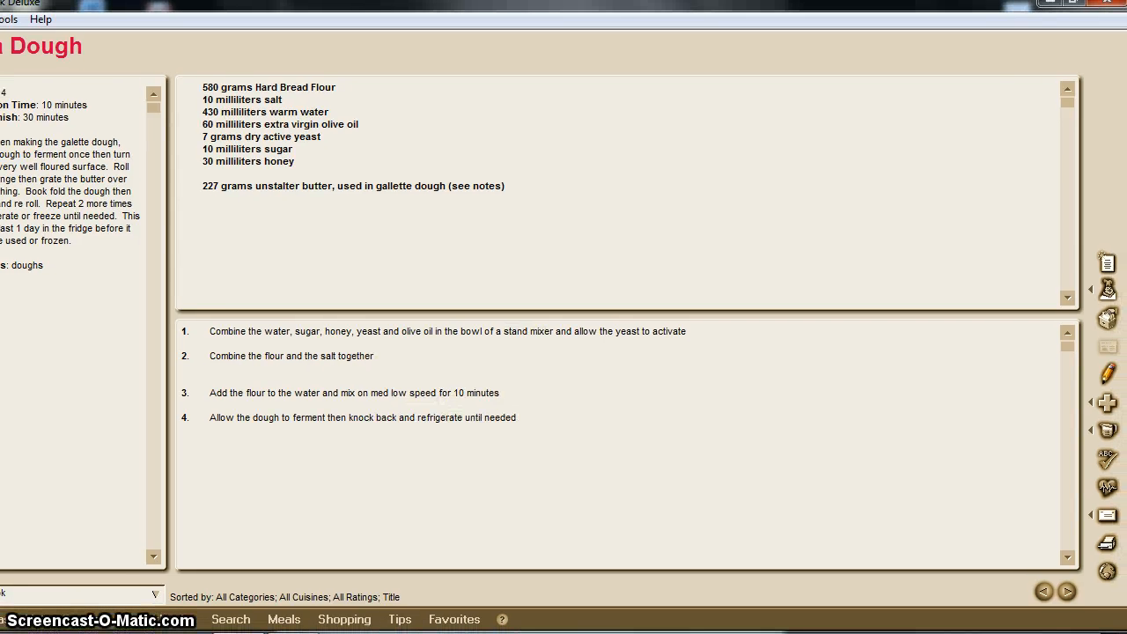
key(ctrl+e)
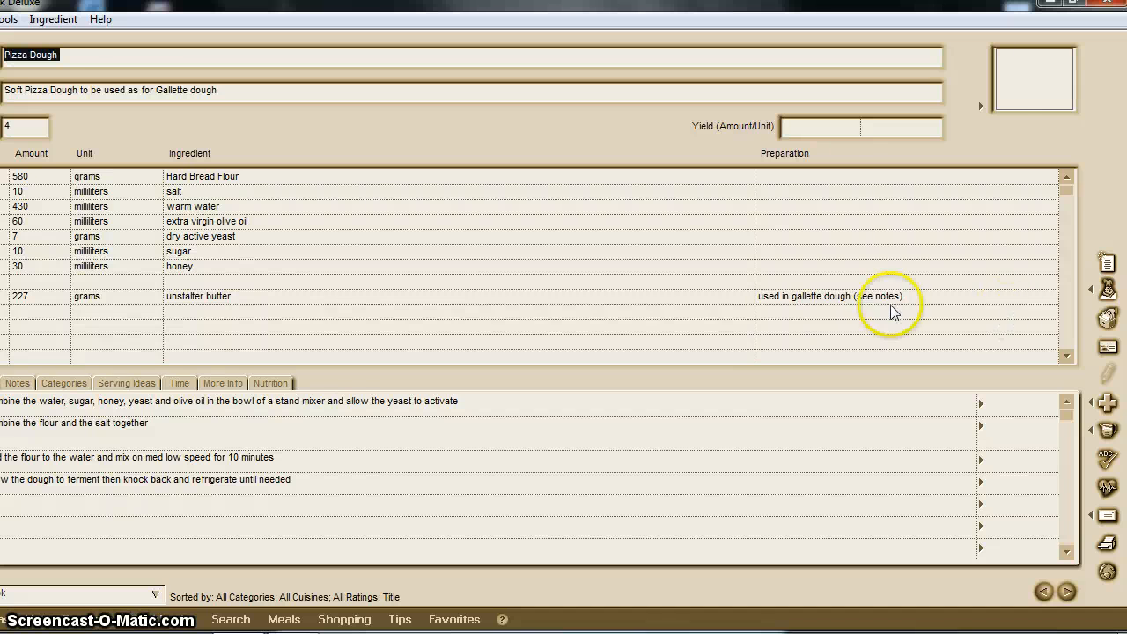
right_click(981, 103)
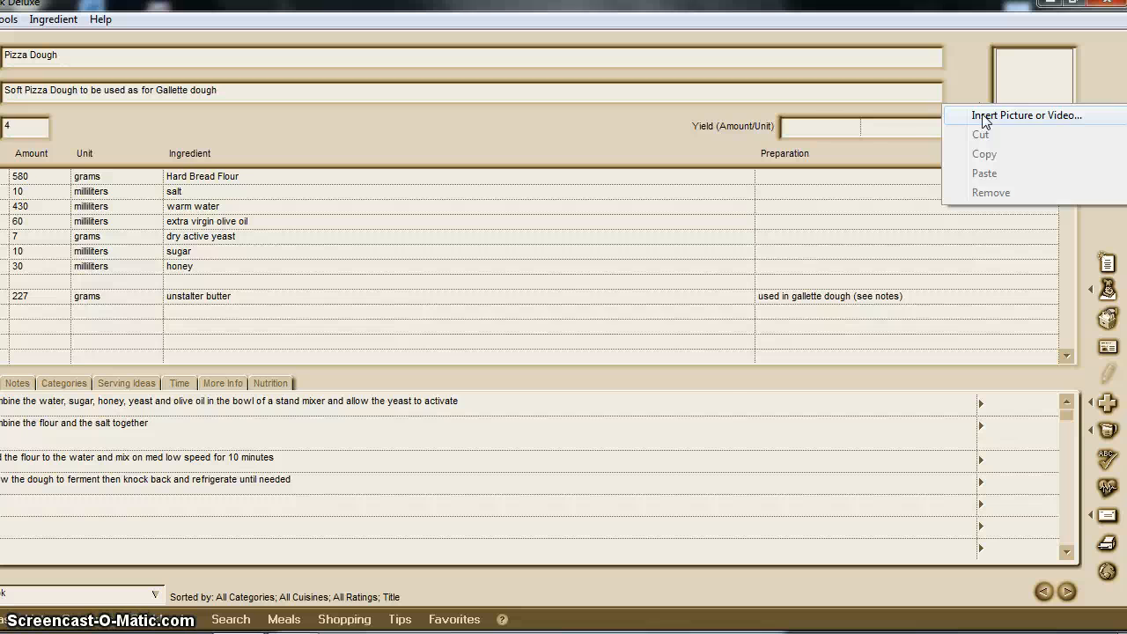
click(985, 121)
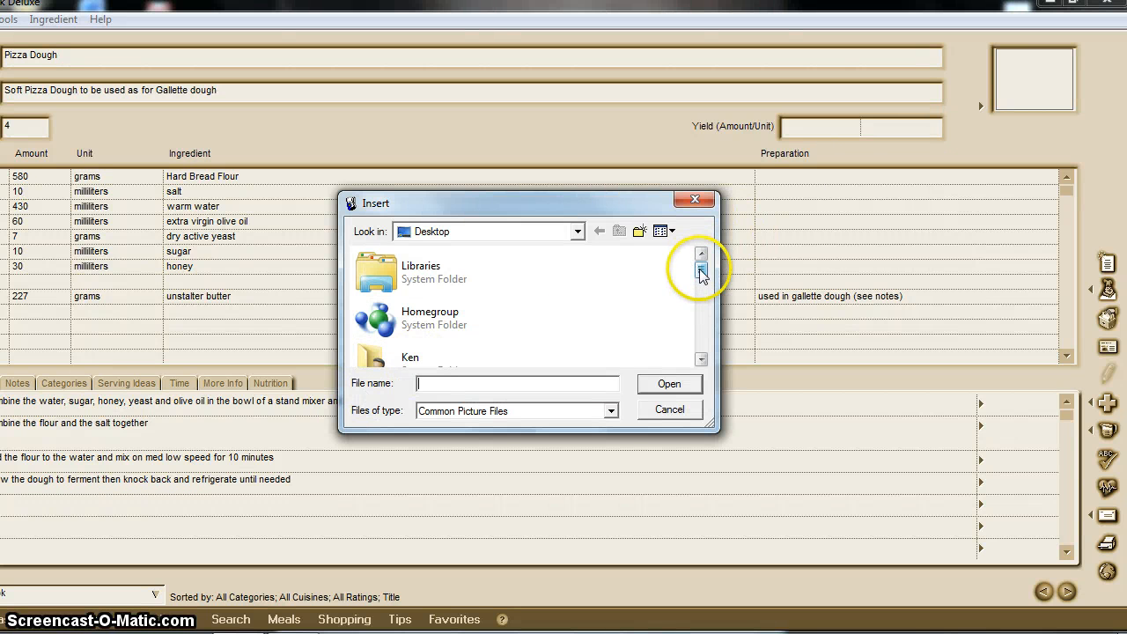
drag(701, 266, 704, 341)
click(375, 306)
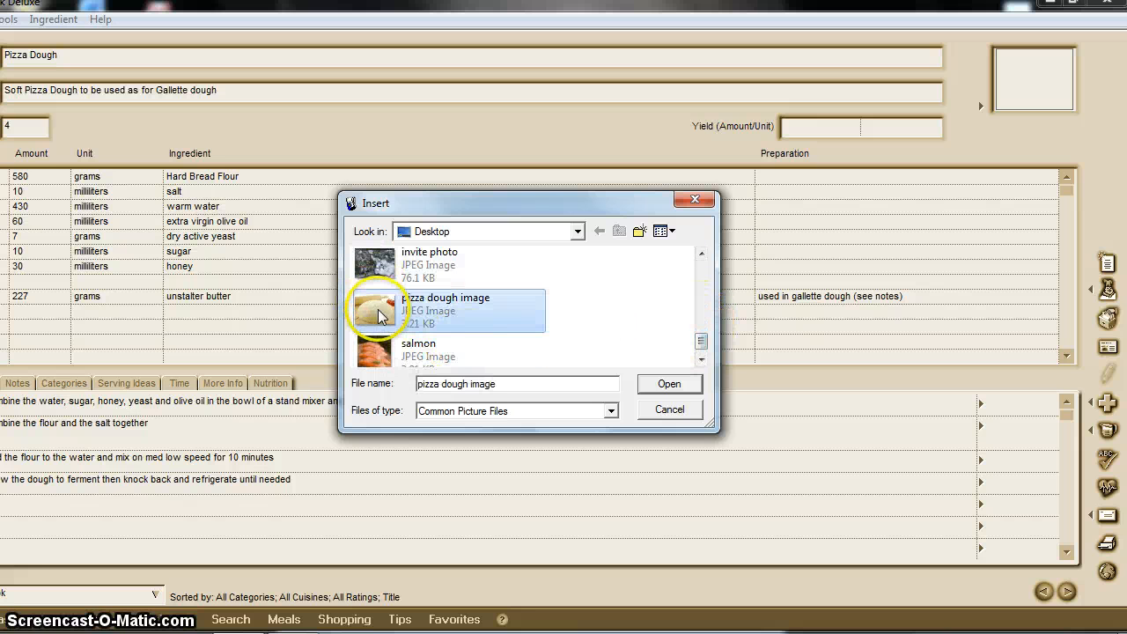
click(670, 384)
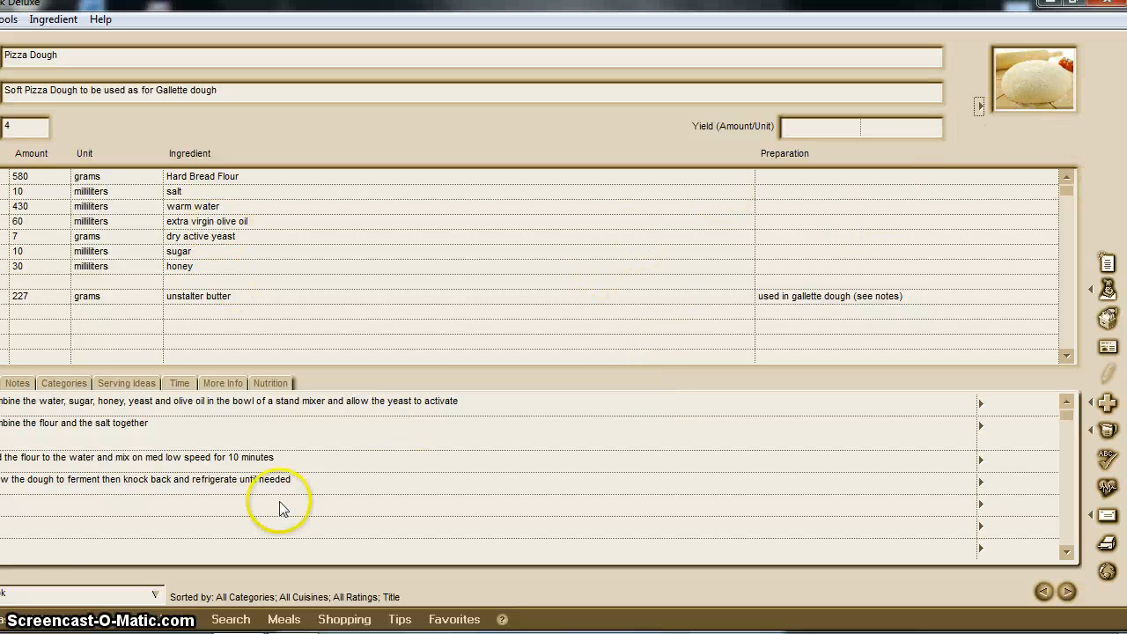
click(173, 620)
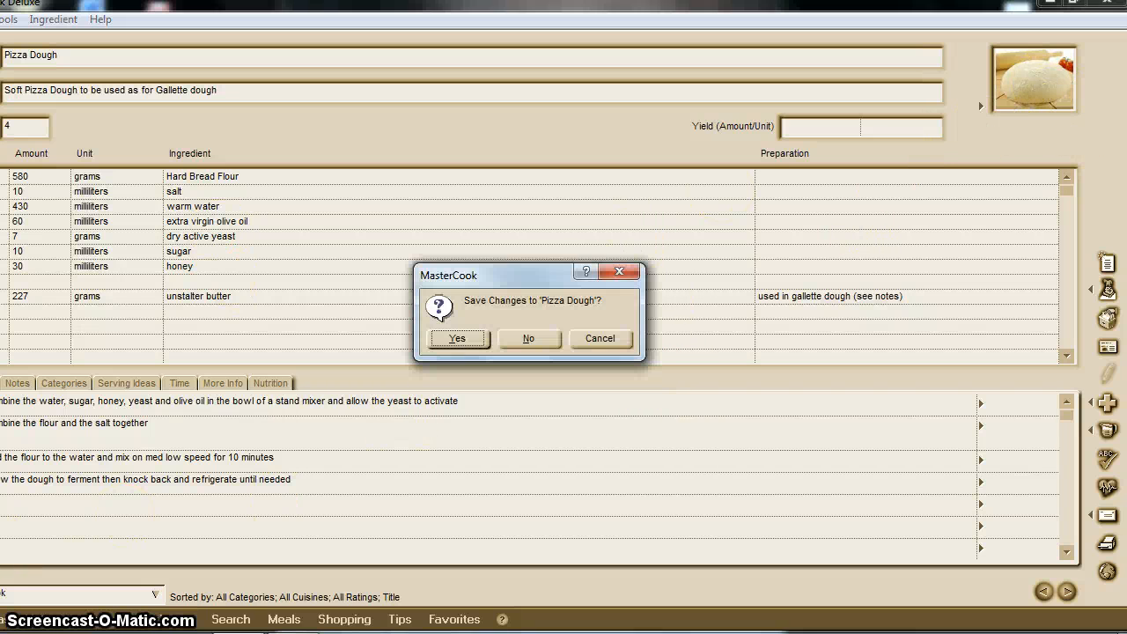
click(458, 339)
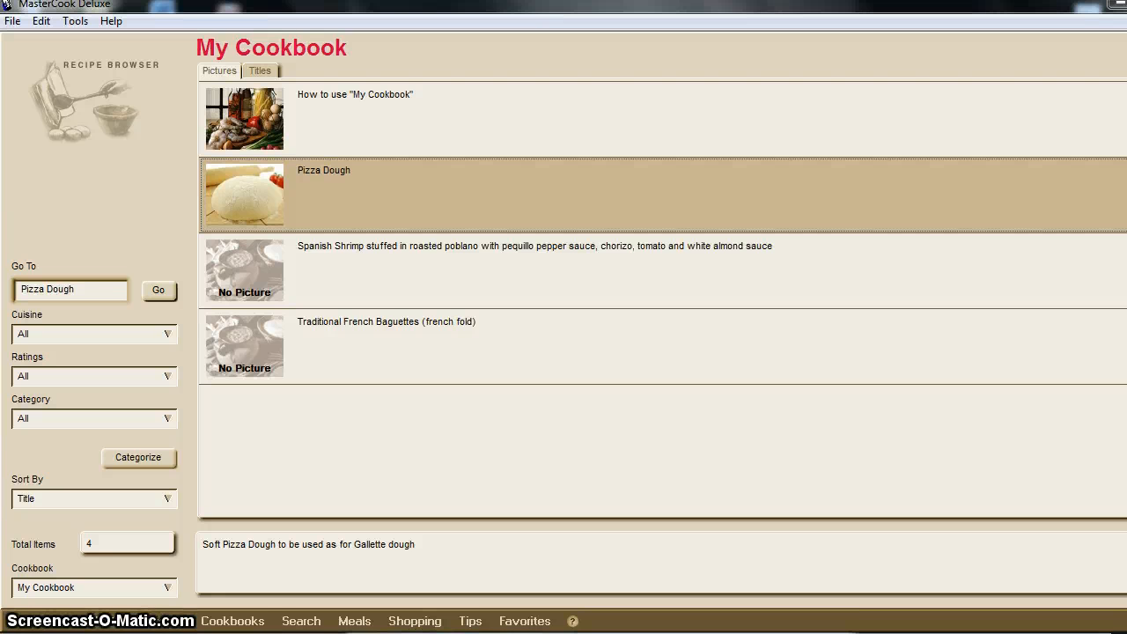
View the wine list with its winery, varietal and region details, and close it.
click(74, 20)
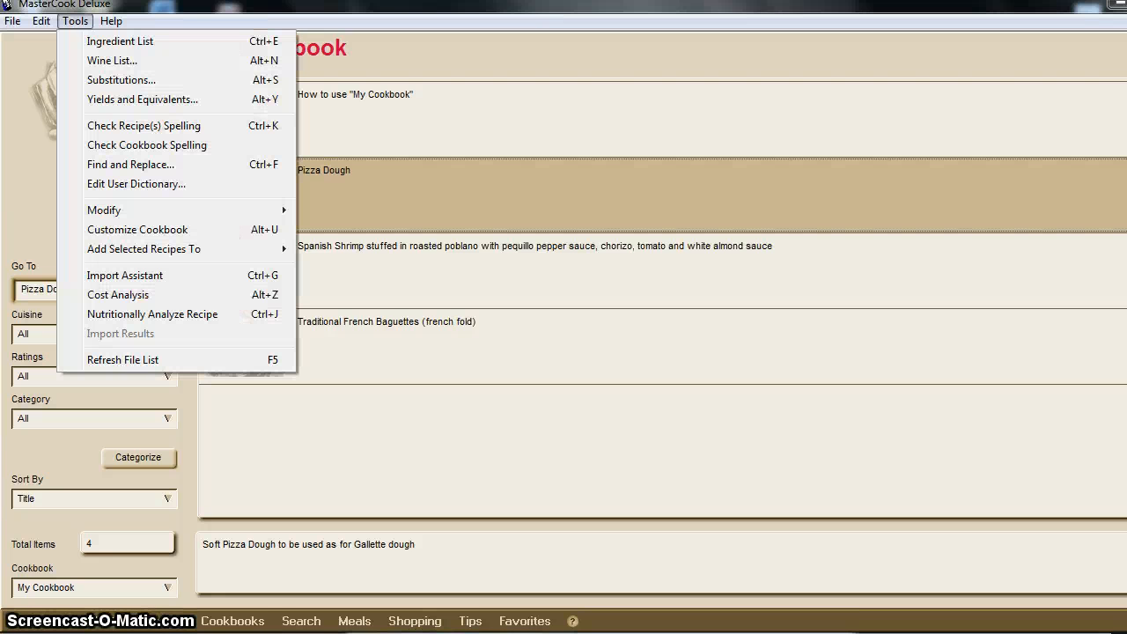
click(120, 68)
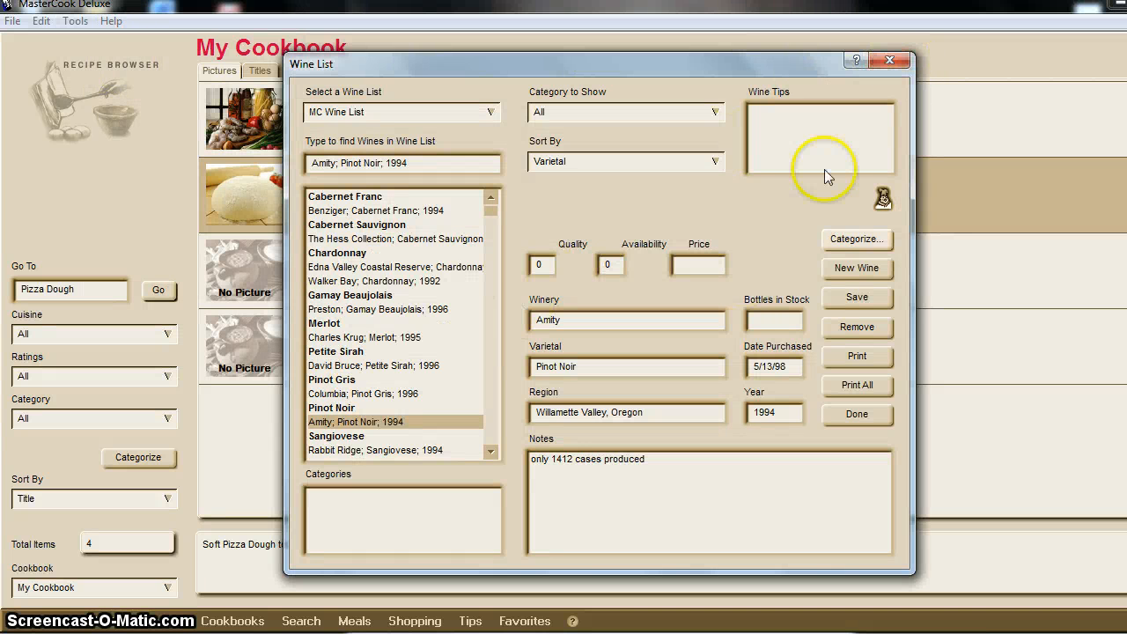
click(889, 59)
Look up the yield or equivalent for 3 cups of whole blanched almonds and close the lookup.
click(81, 21)
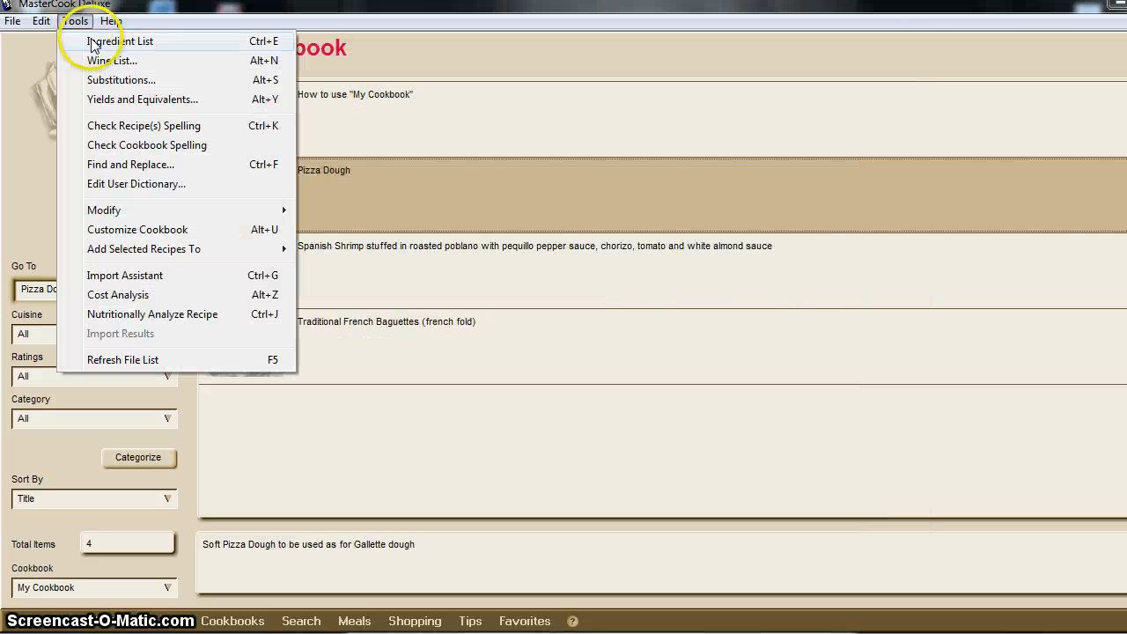
click(99, 106)
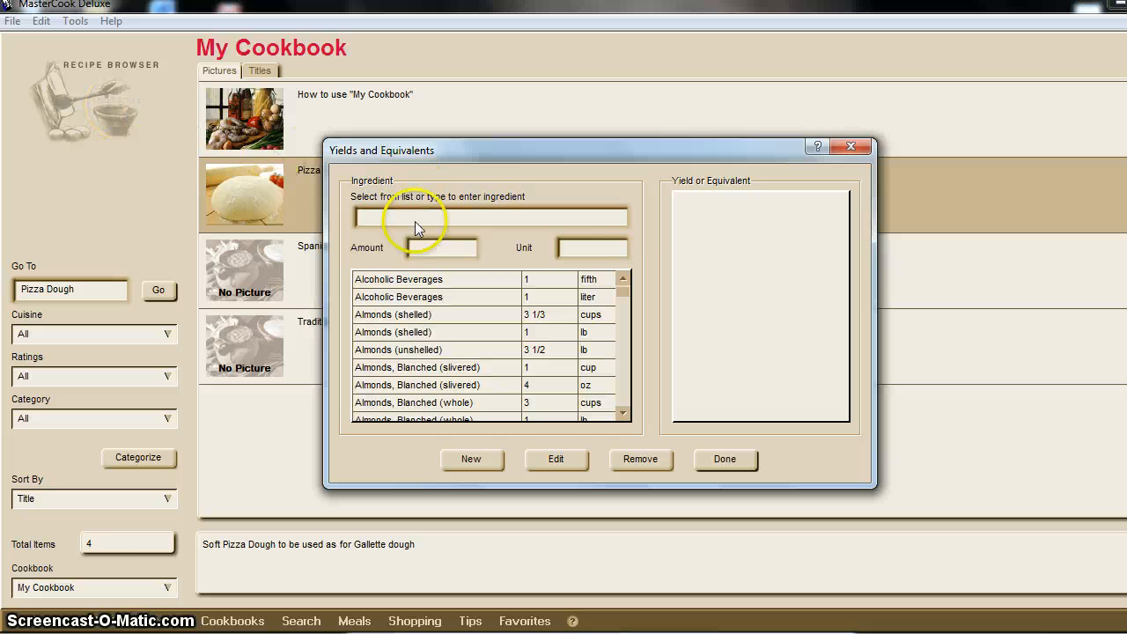
click(416, 407)
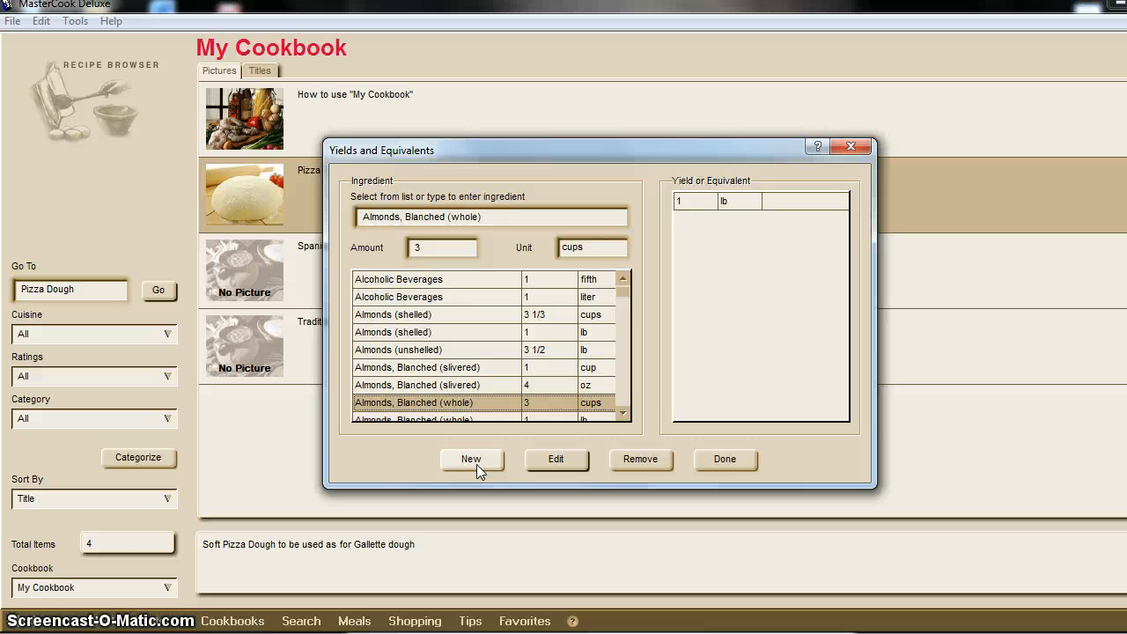
click(726, 459)
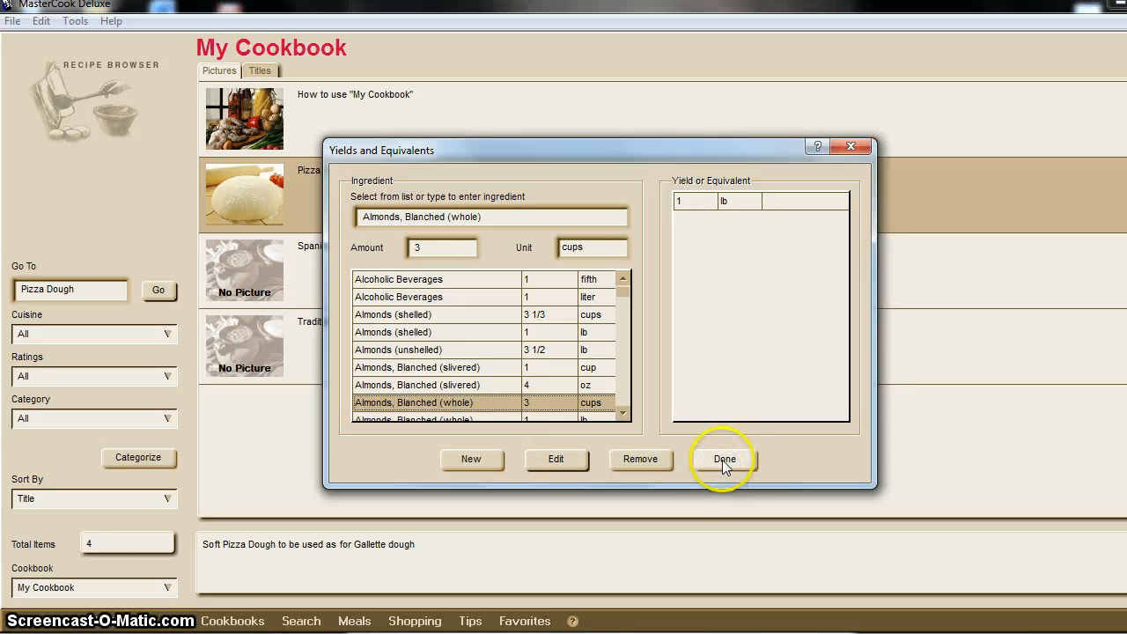
click(724, 458)
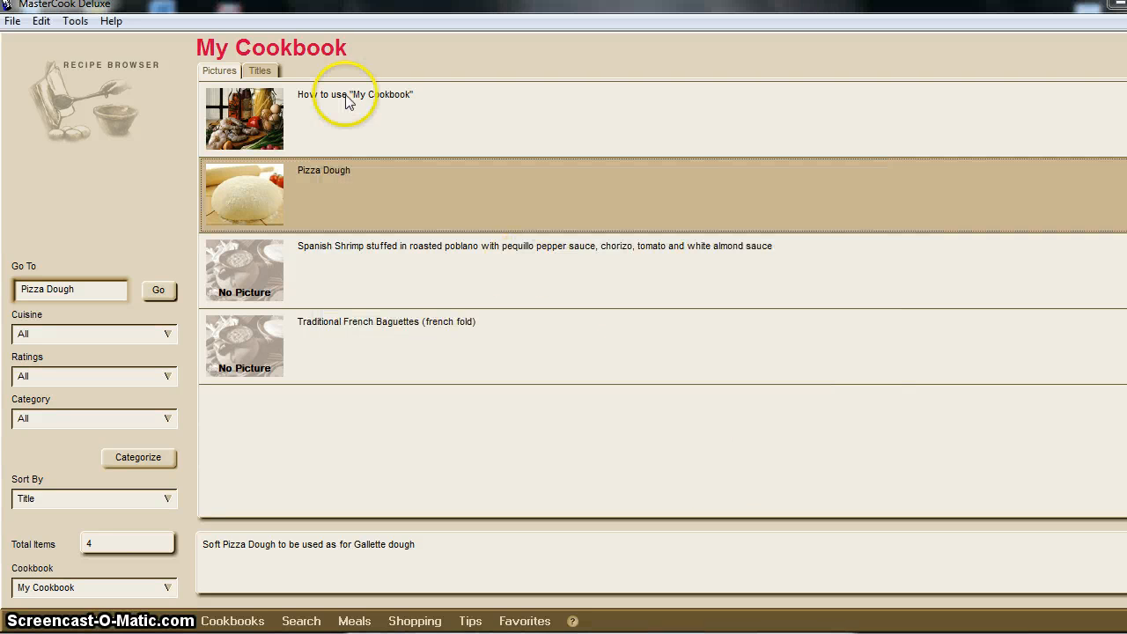
Look up the ingredient substitutions for "Sugar, Brown" and close the lookup.
click(75, 20)
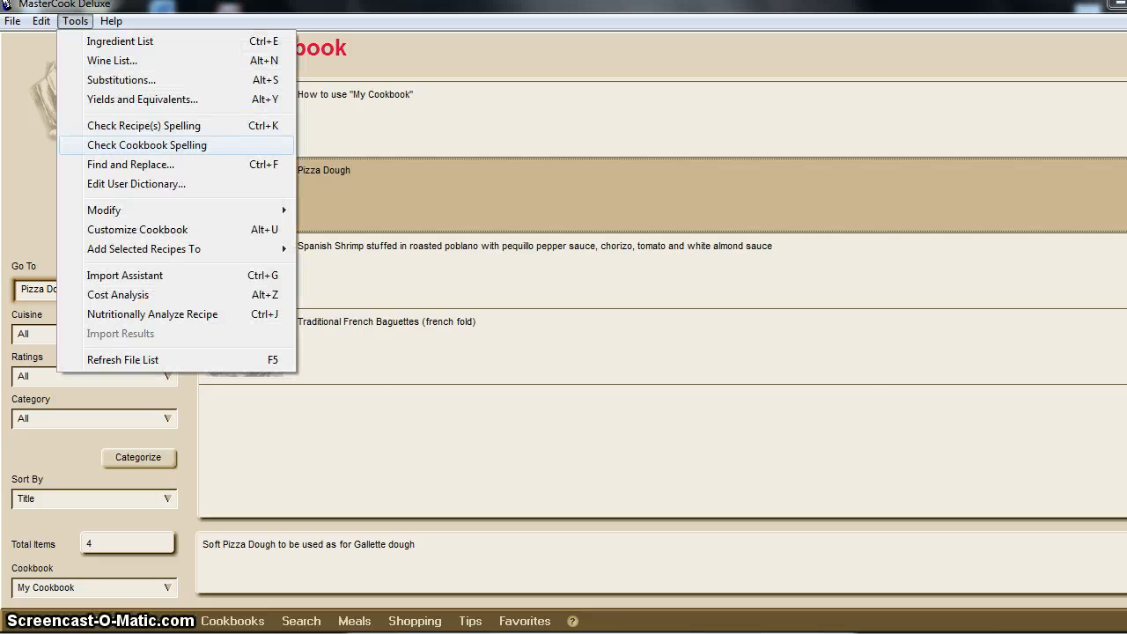
click(105, 81)
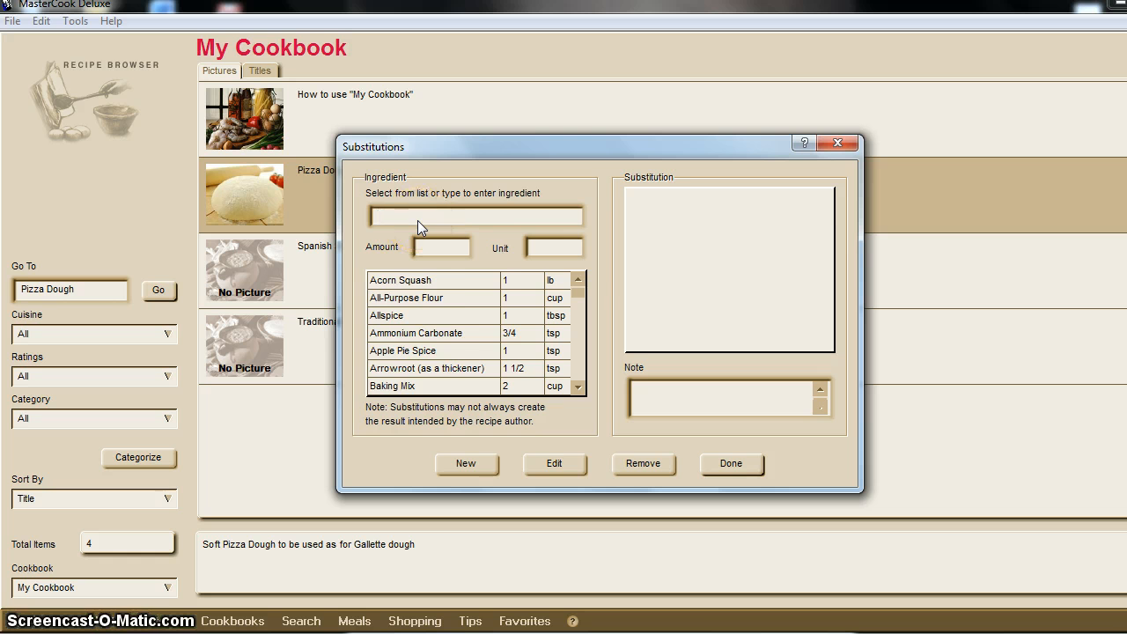
text(Sugar, Brown)
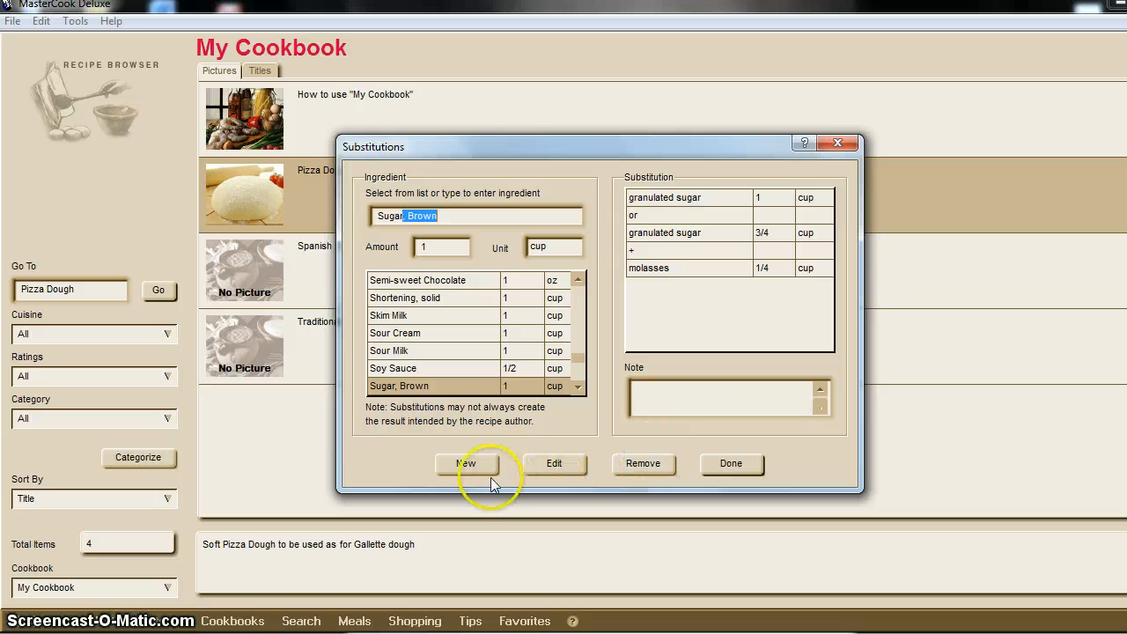
click(732, 464)
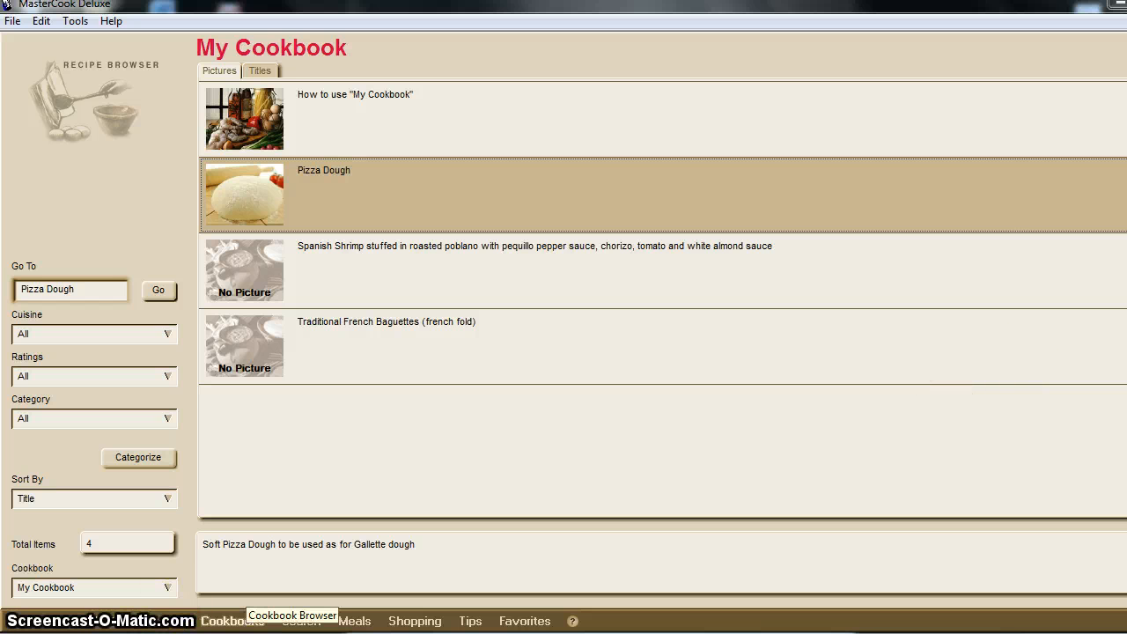
Go back to the Cookbook Browser showing all the cookbooks.
click(233, 620)
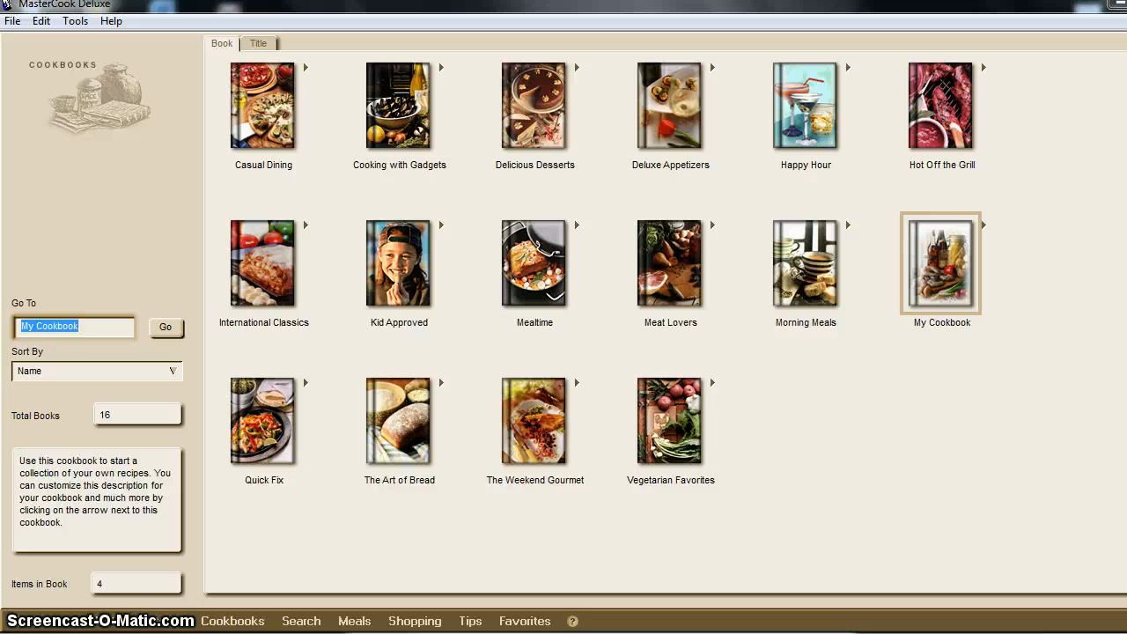